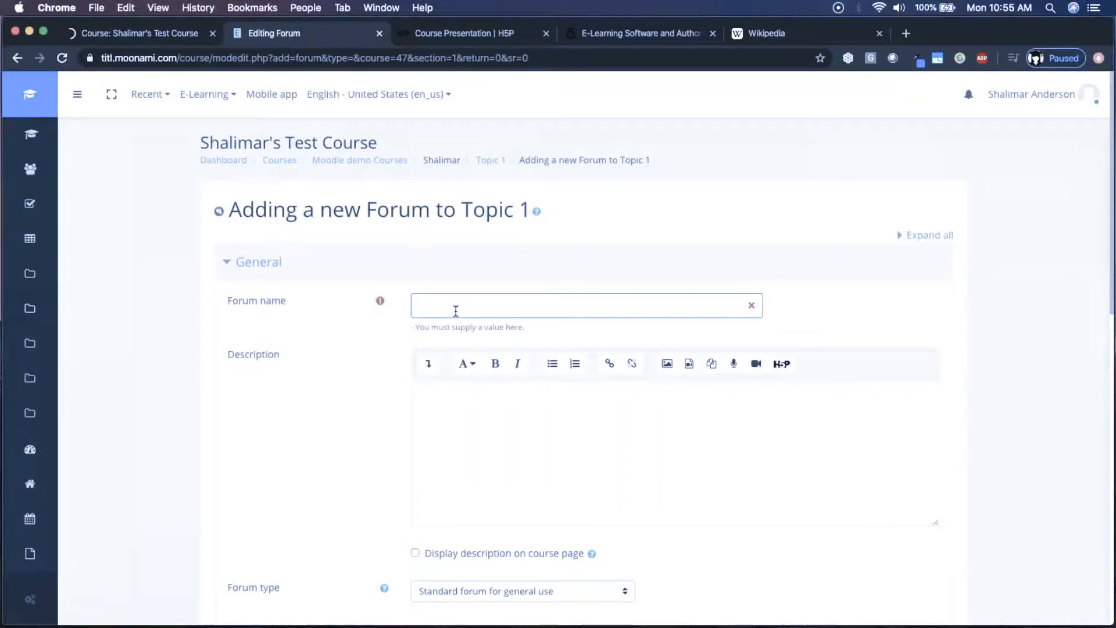
# Name the new forum "Introduction Forum" and enter "Introduce yourself" as its description
pyautogui.write('tr')
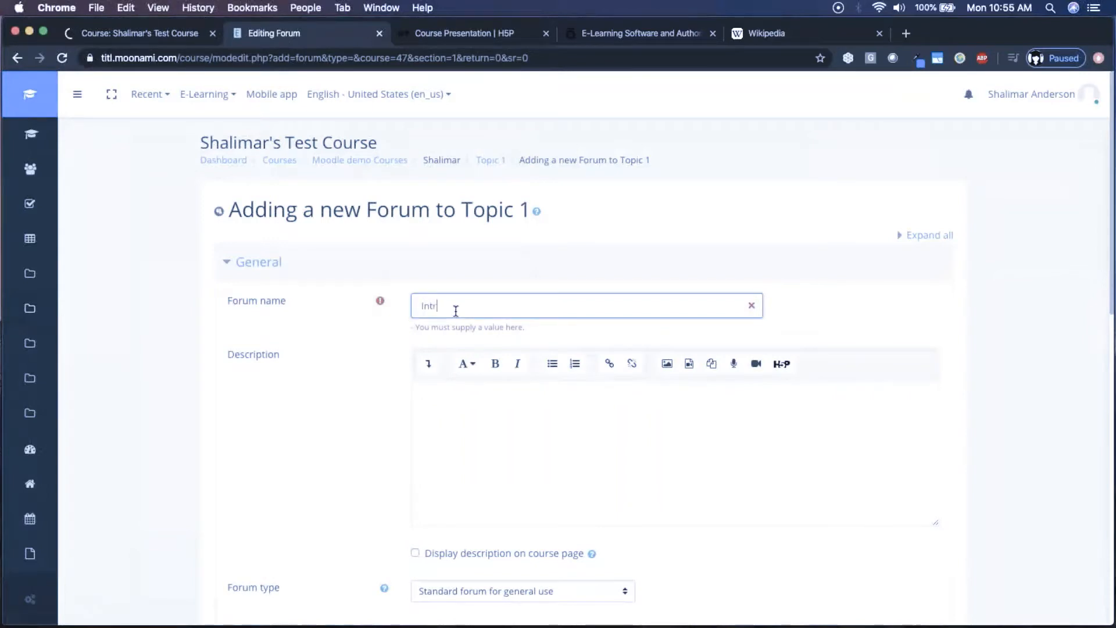
pyautogui.write('oduction Forum')
pyautogui.click(493, 443)
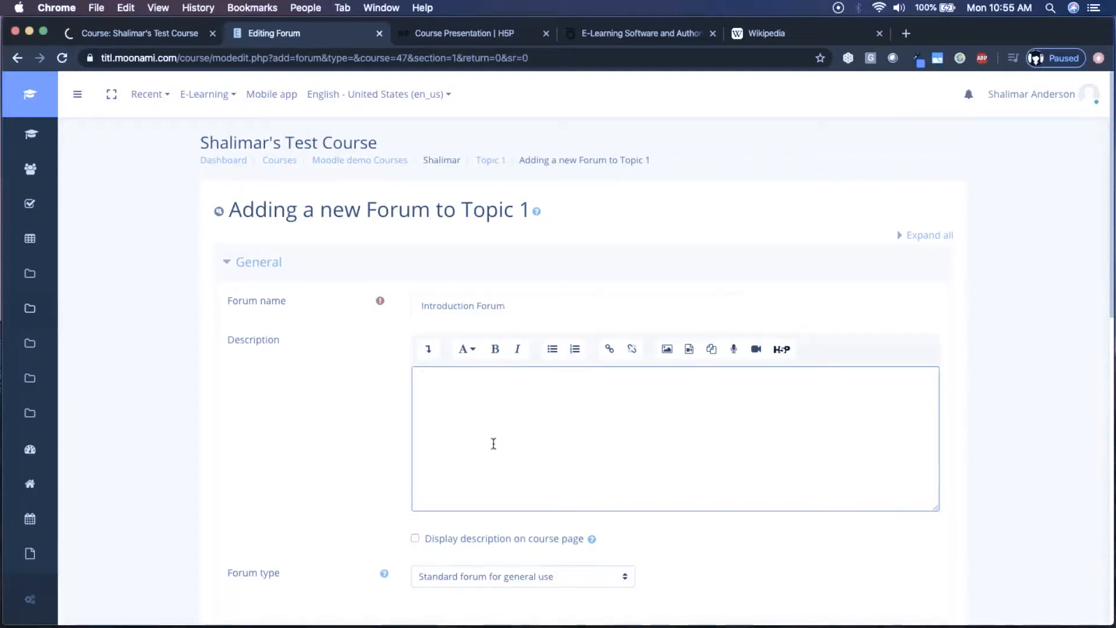
pyautogui.write('Introduce yourself')
# Set the forum type to "Each person posts one discussion"
pyautogui.scroll(-2, 336, 360)
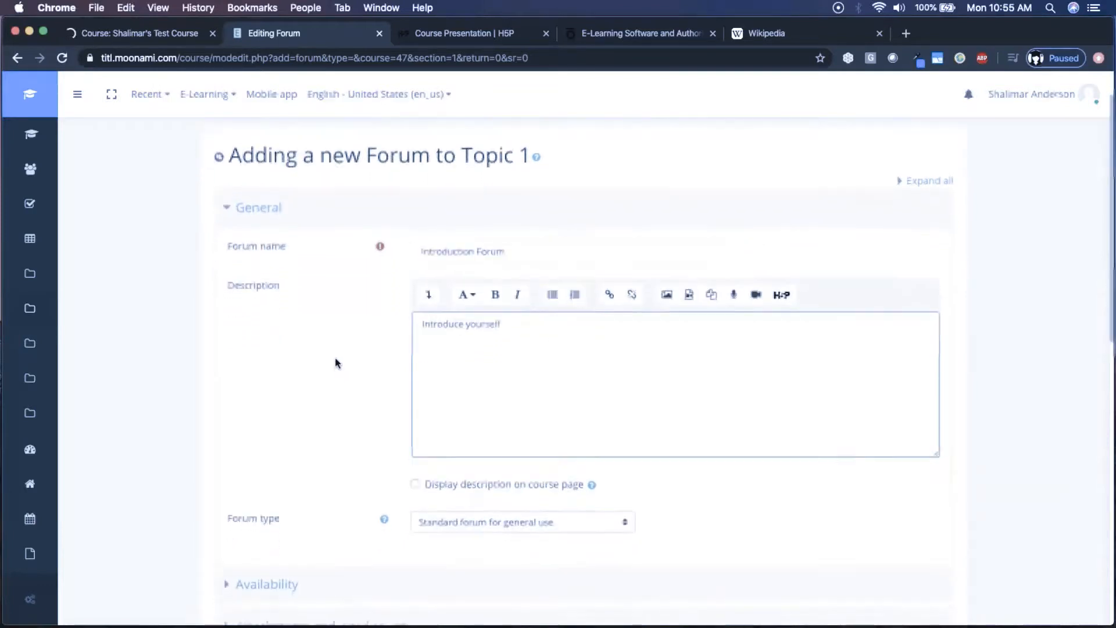
pyautogui.scroll(-3, 334, 358)
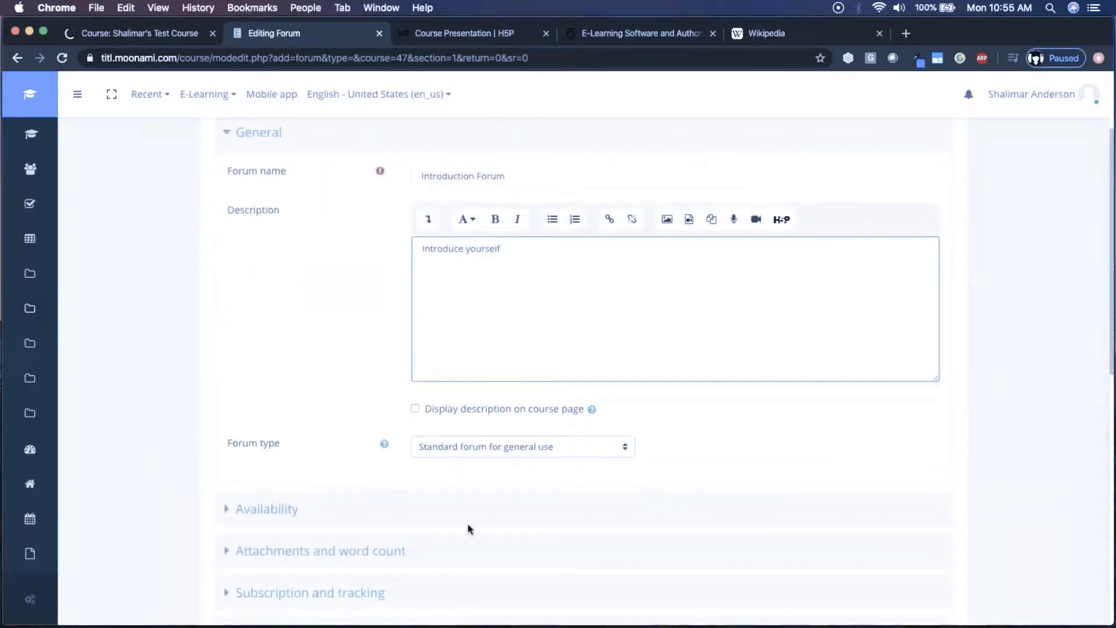
pyautogui.click(620, 449)
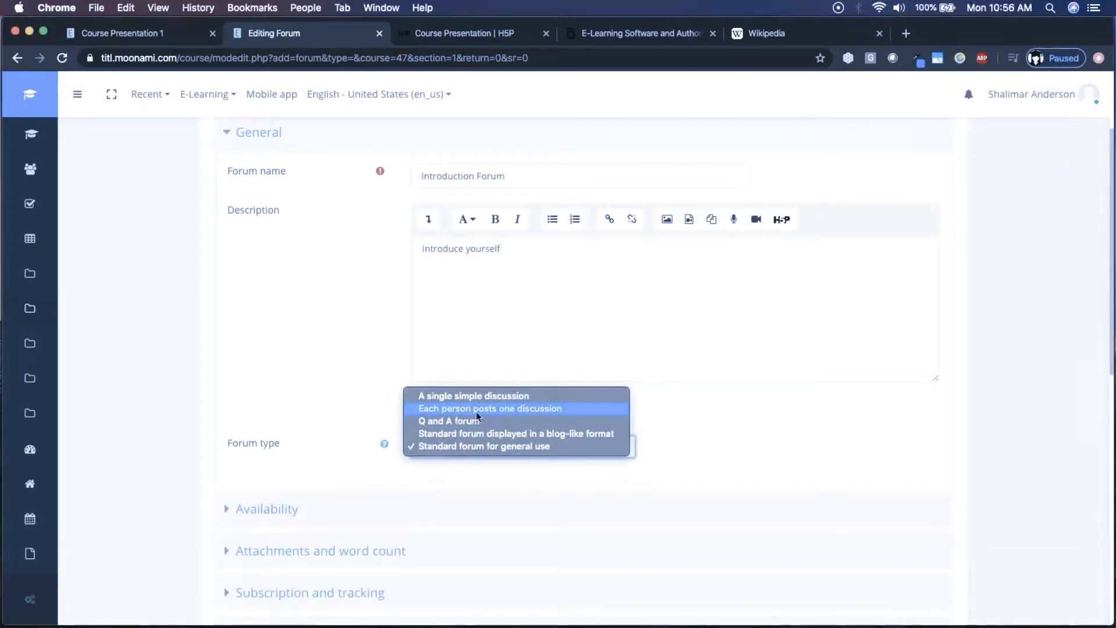
pyautogui.click(579, 409)
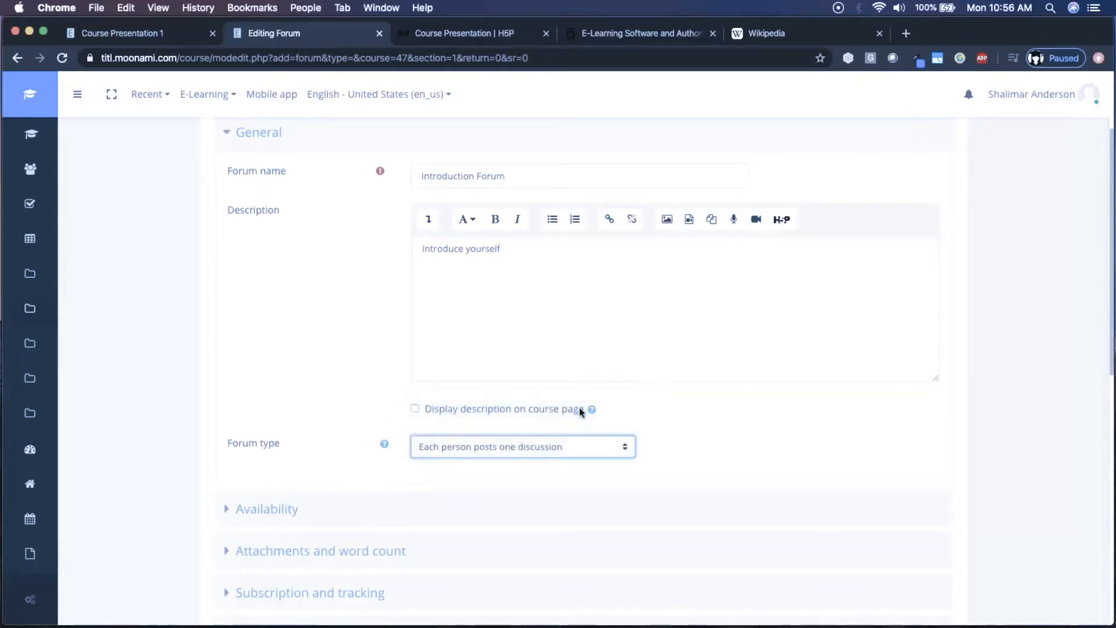
# Expand all the settings sections of the forum form
pyautogui.scroll(-1, 783, 456)
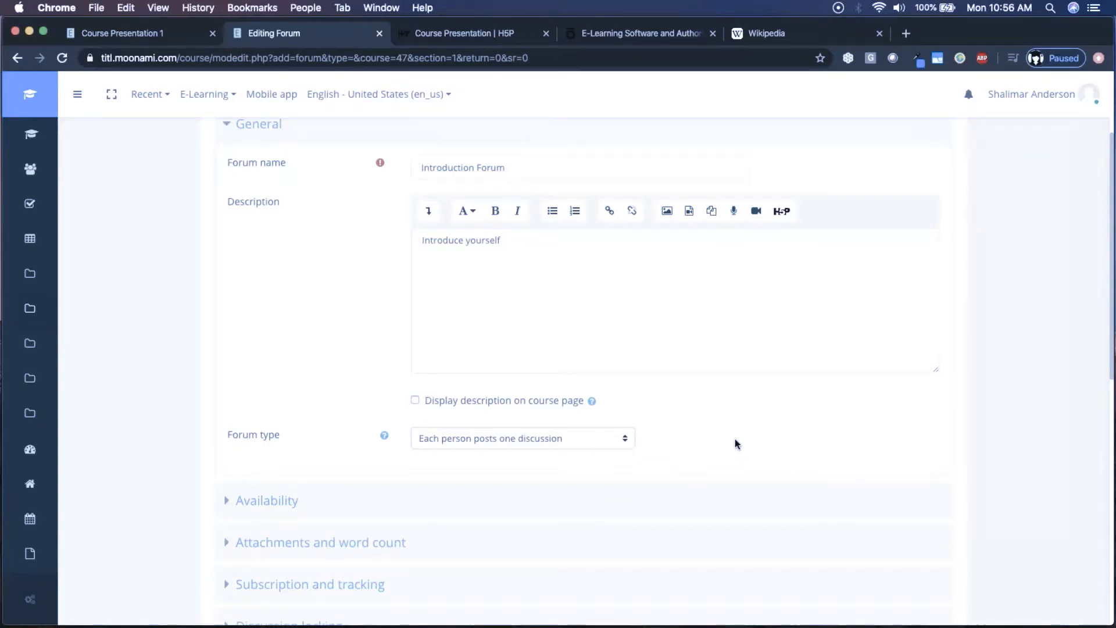
pyautogui.scroll(-1, 735, 443)
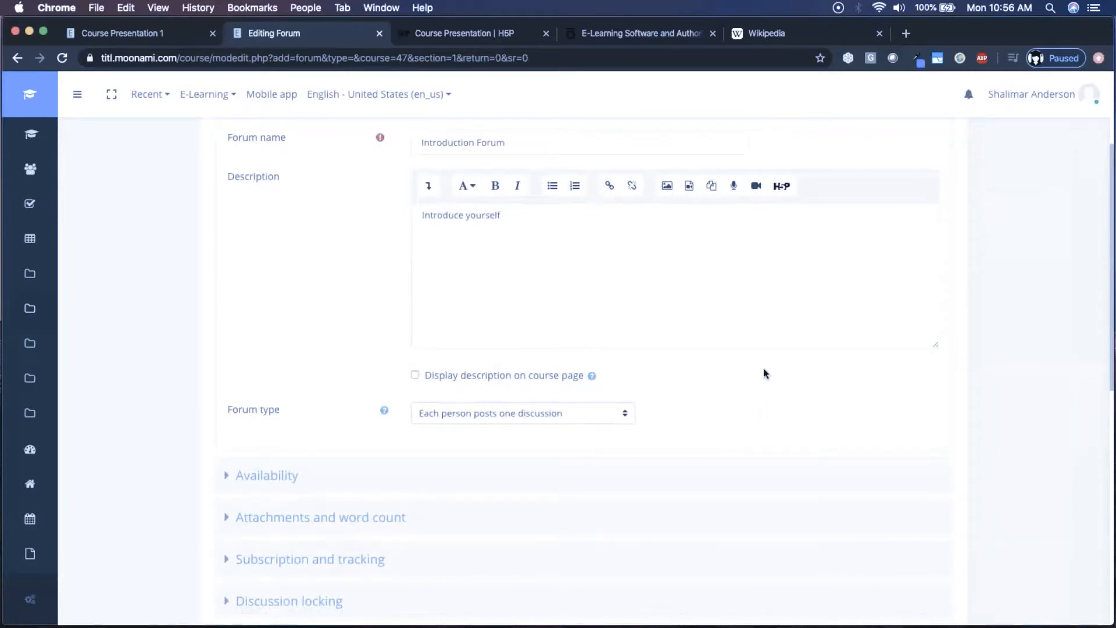
pyautogui.scroll(-1, 739, 404)
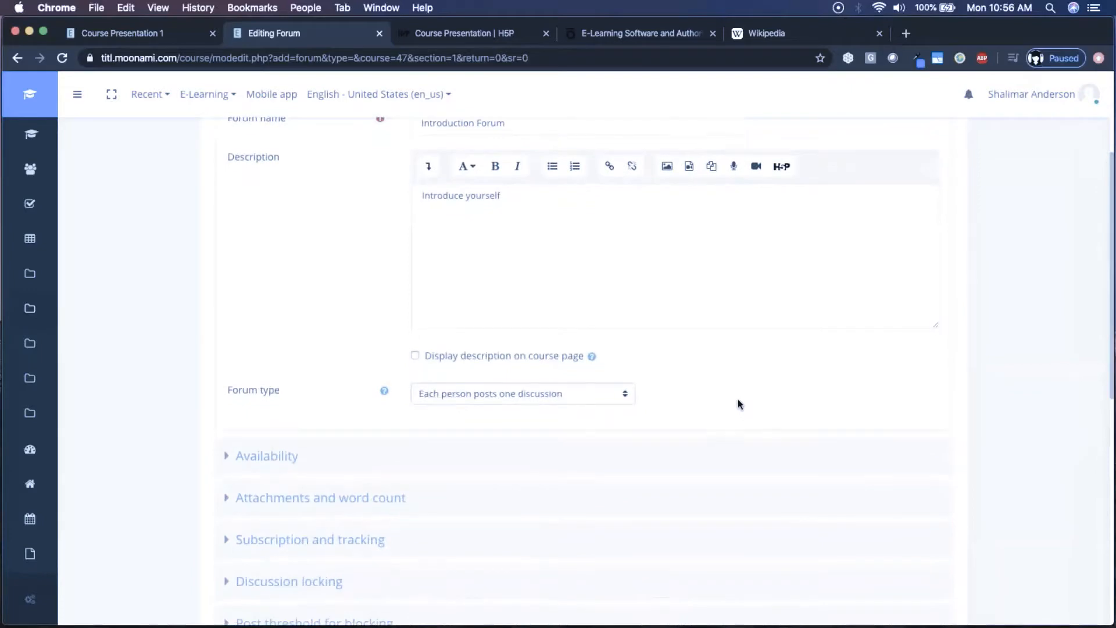
pyautogui.scroll(1, 738, 404)
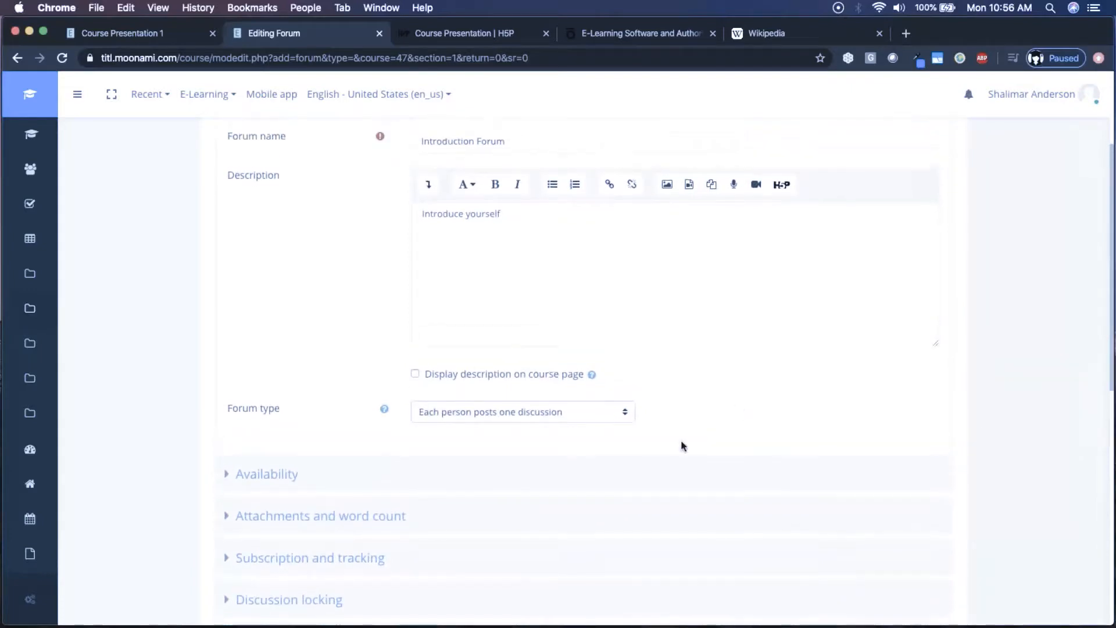
pyautogui.scroll(3, 889, 394)
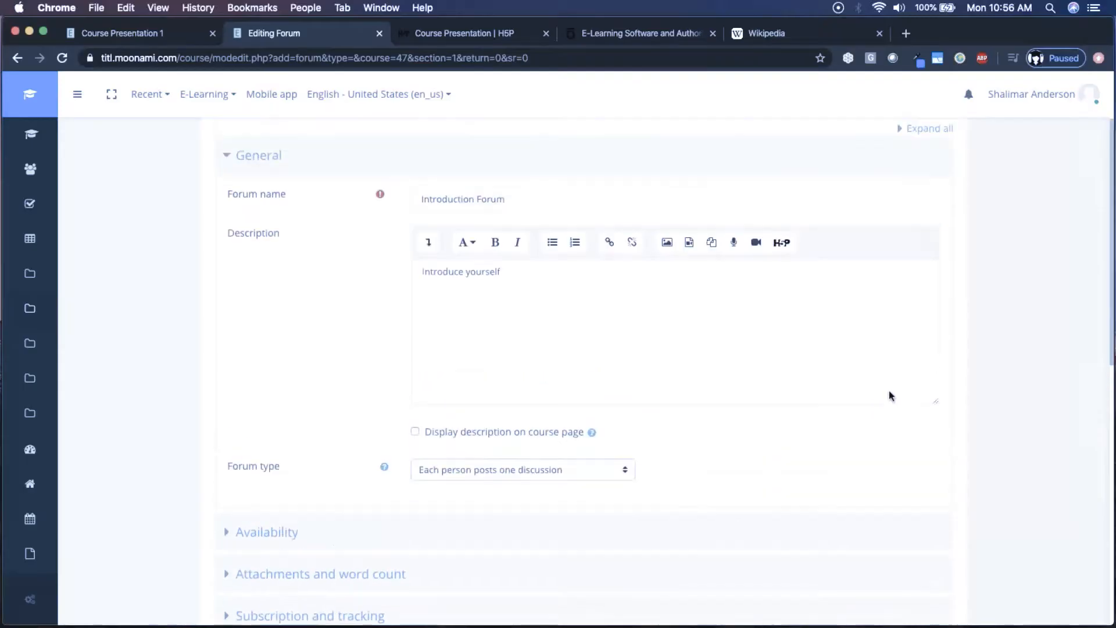
pyautogui.click(928, 128)
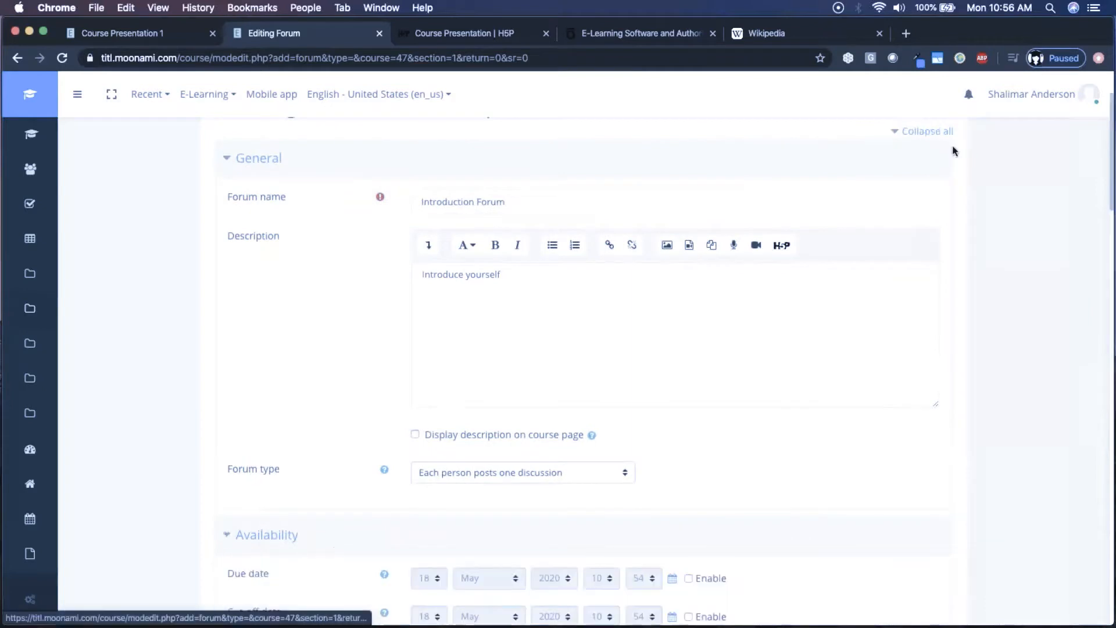
# Review the availability and attachment settings and check the choices for displaying the word count, leaving the selection as it is
pyautogui.scroll(-5, 964, 423)
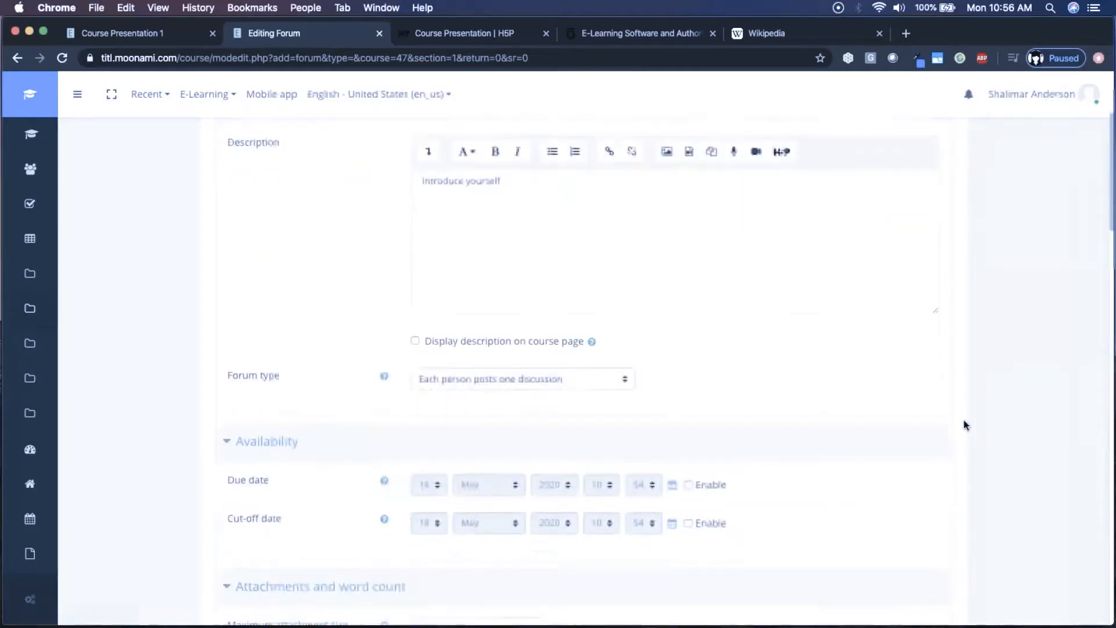
pyautogui.scroll(-4, 964, 424)
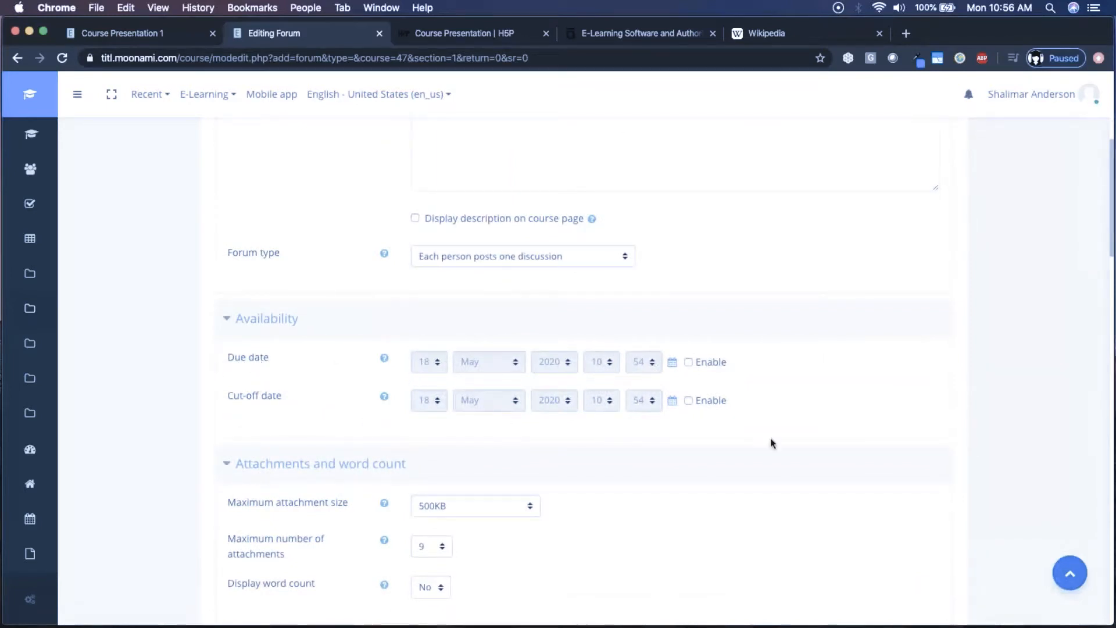
pyautogui.scroll(-4, 770, 442)
pyautogui.scroll(-4, 769, 437)
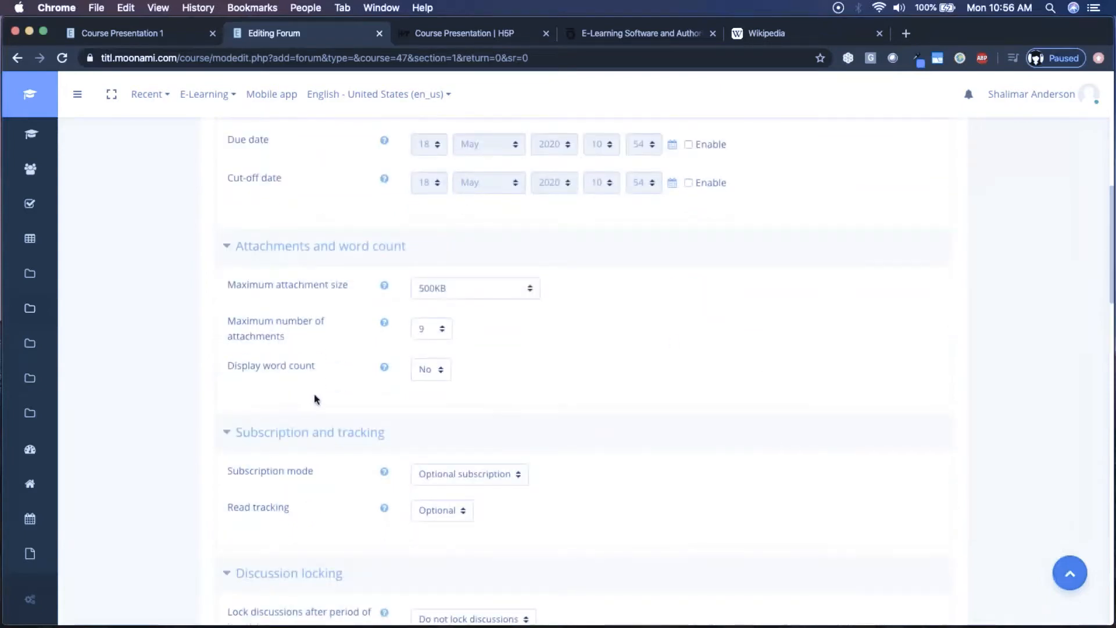
pyautogui.click(430, 375)
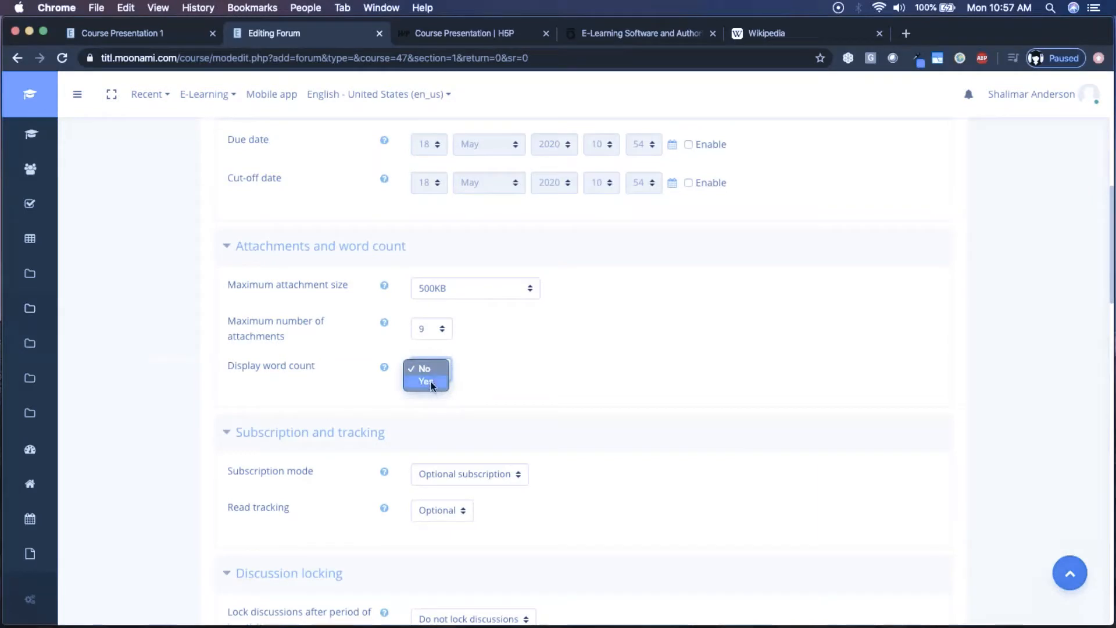
pyautogui.click(784, 354)
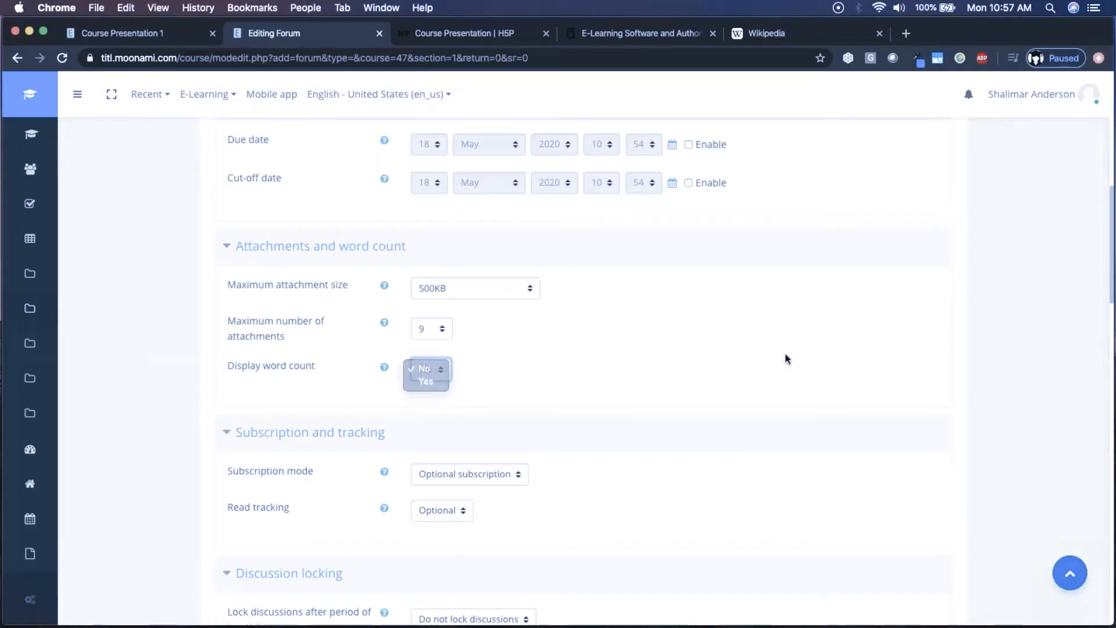
# Look through the available subscription modes without choosing a different one
pyautogui.scroll(-5, 773, 410)
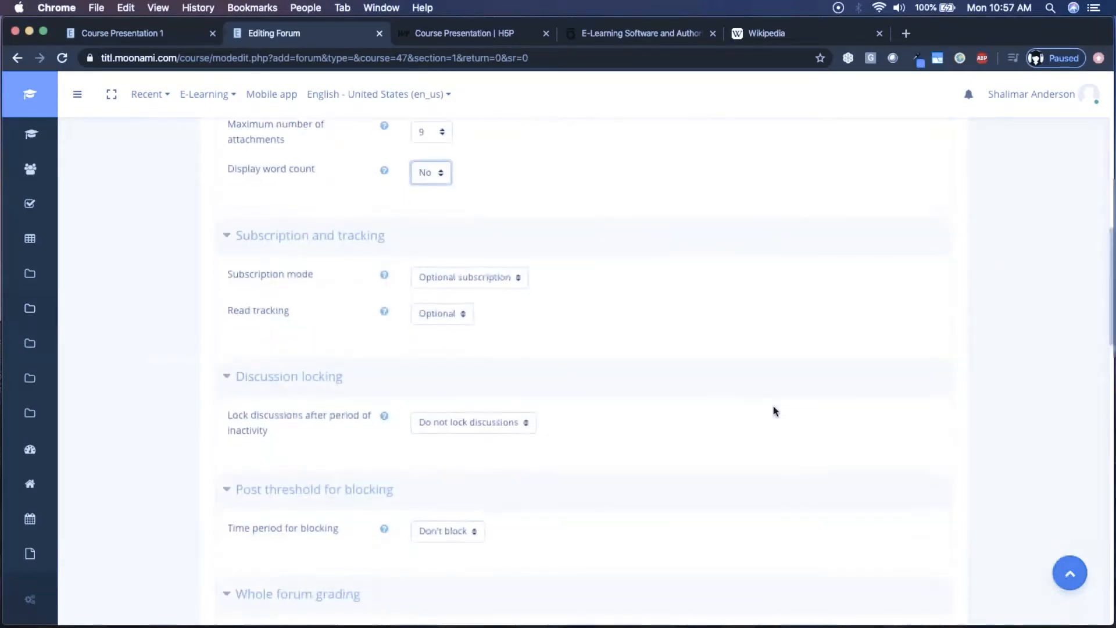
pyautogui.click(569, 294)
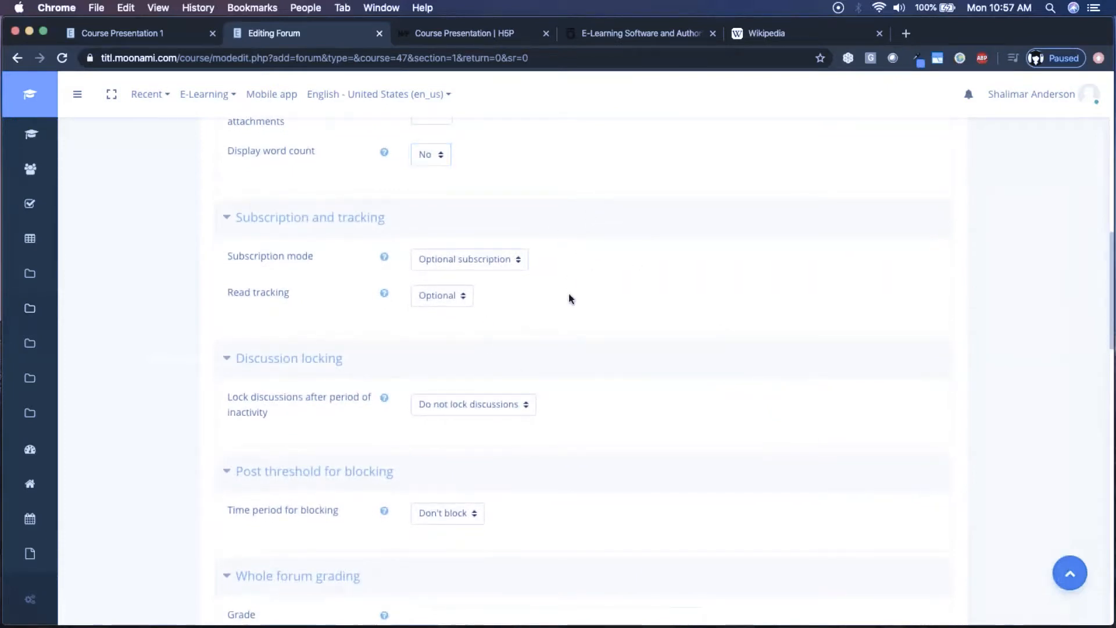
pyautogui.click(510, 261)
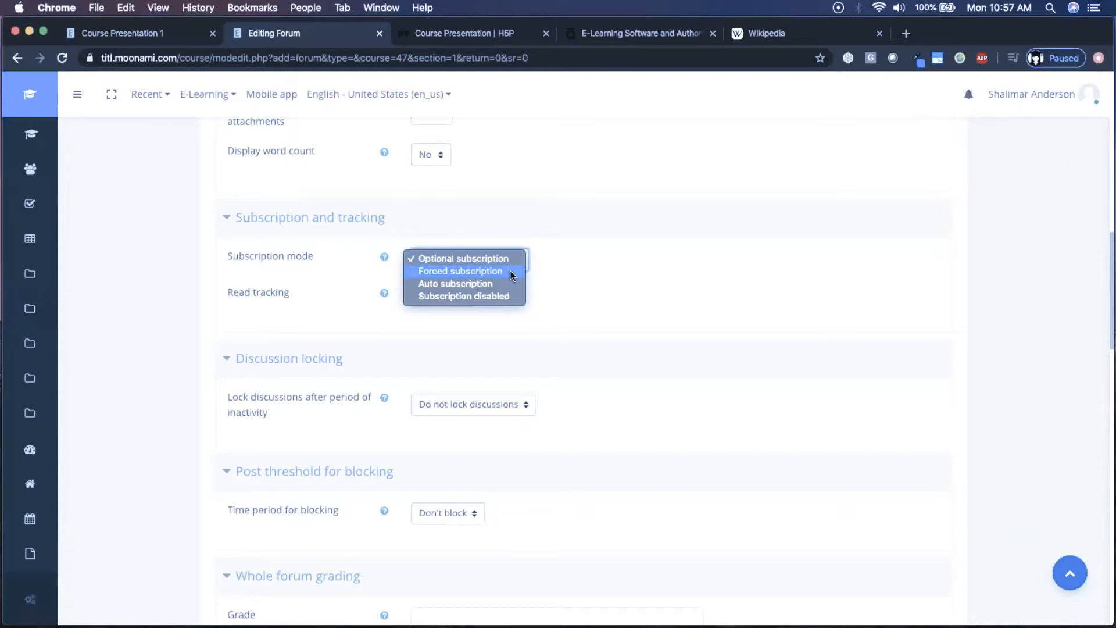
pyautogui.click(674, 291)
# Read the help notes for discussion locking, read tracking and the time period for blocking
pyautogui.scroll(-2, 674, 291)
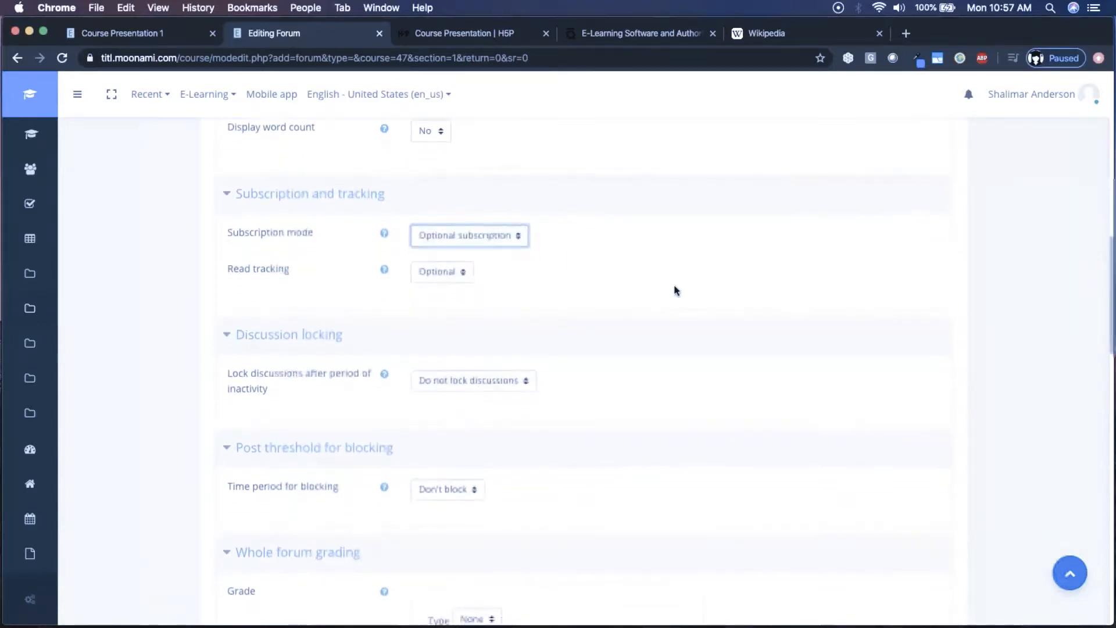
pyautogui.scroll(-5, 674, 291)
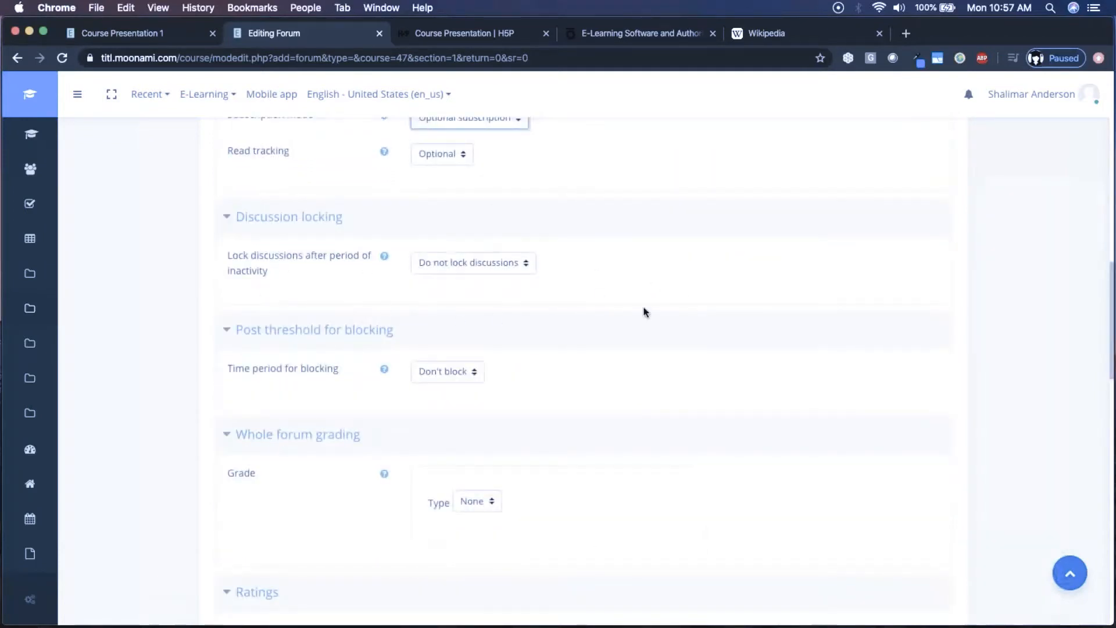
pyautogui.click(384, 257)
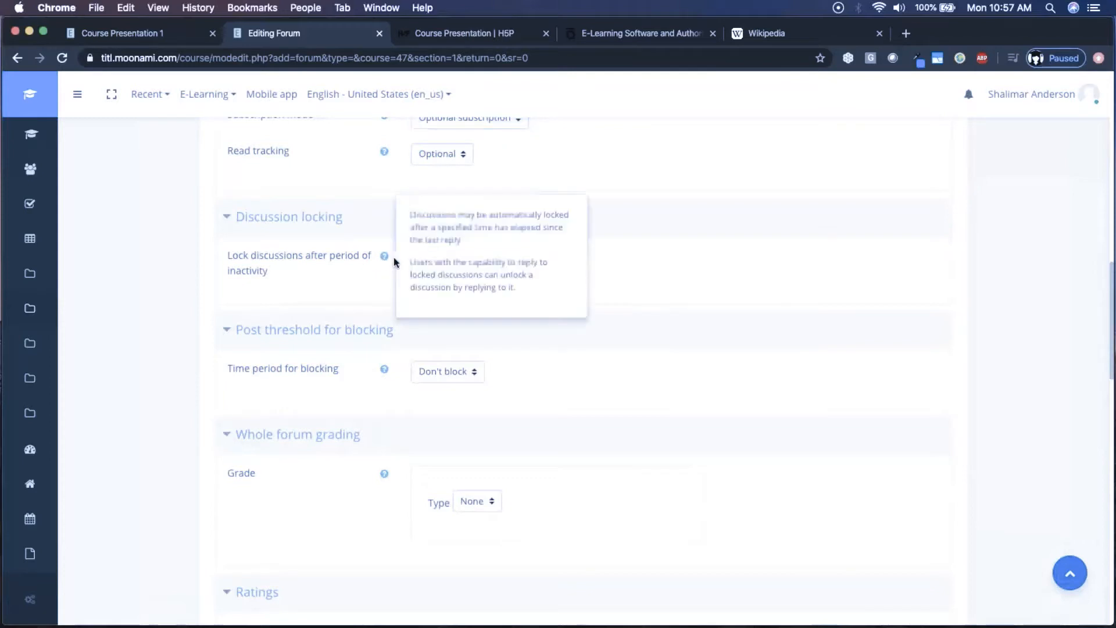
pyautogui.click(384, 152)
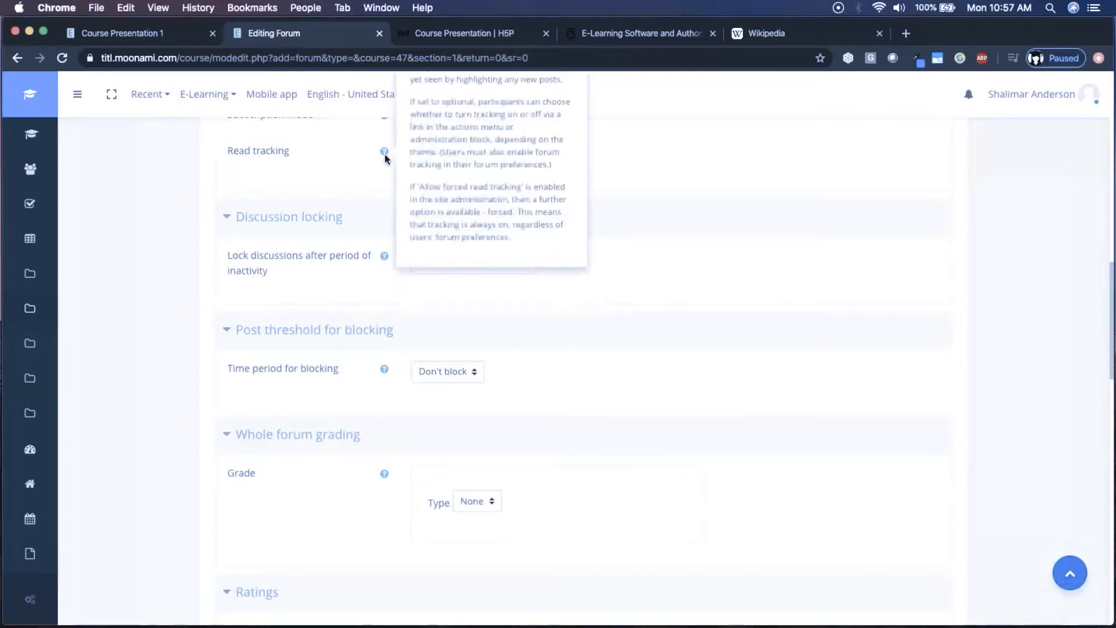
pyautogui.click(384, 370)
pyautogui.click(774, 320)
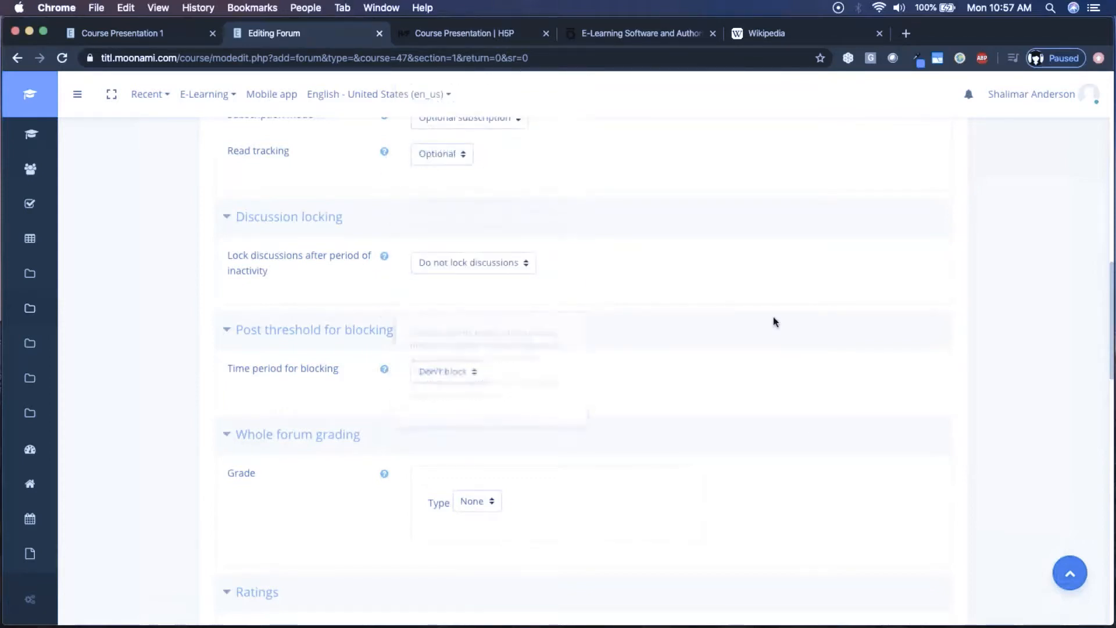
# Look over the forum's grading and ratings sections, and return to the availability and attachment settings
pyautogui.scroll(-2, 716, 417)
pyautogui.scroll(-1, 718, 421)
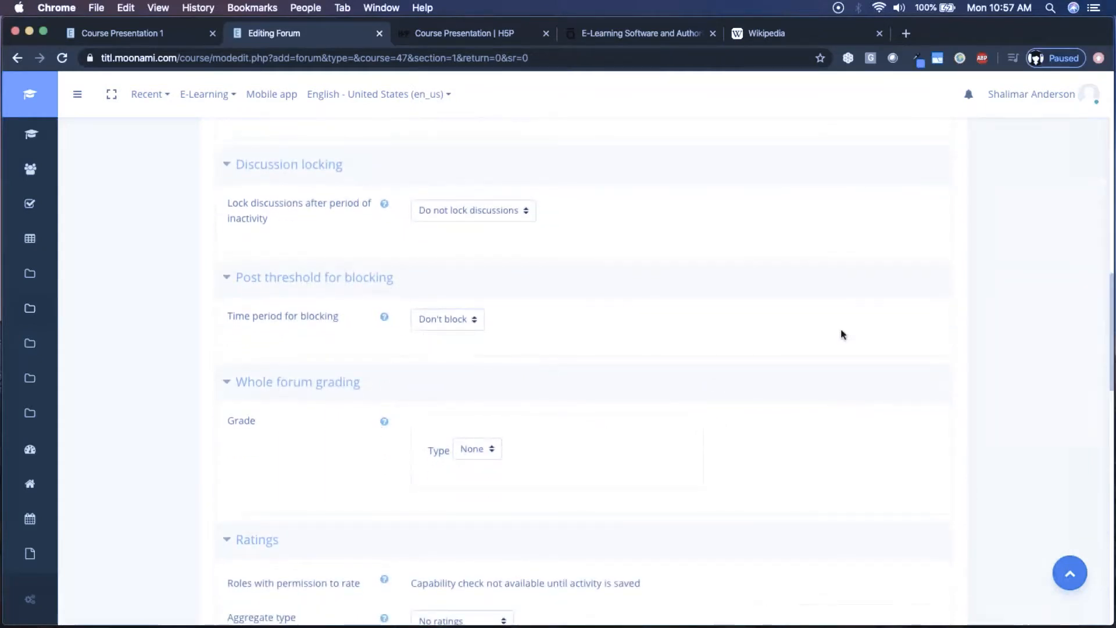
pyautogui.scroll(-1, 841, 342)
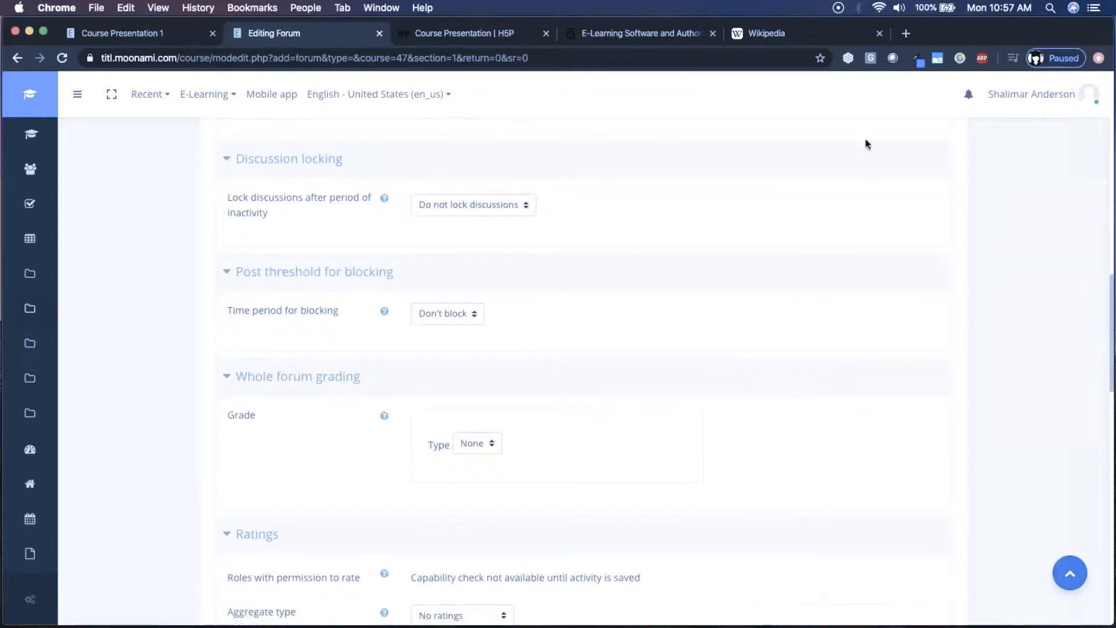
pyautogui.scroll(6, 892, 373)
pyautogui.scroll(5, 894, 373)
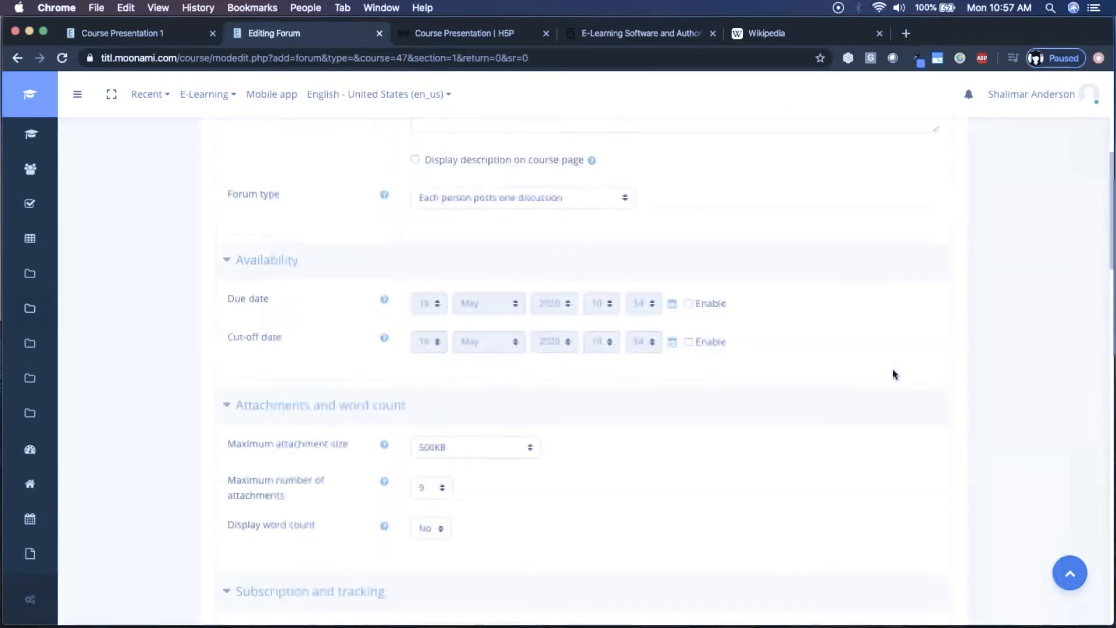
pyautogui.scroll(-2, 894, 373)
pyautogui.scroll(-2, 894, 373)
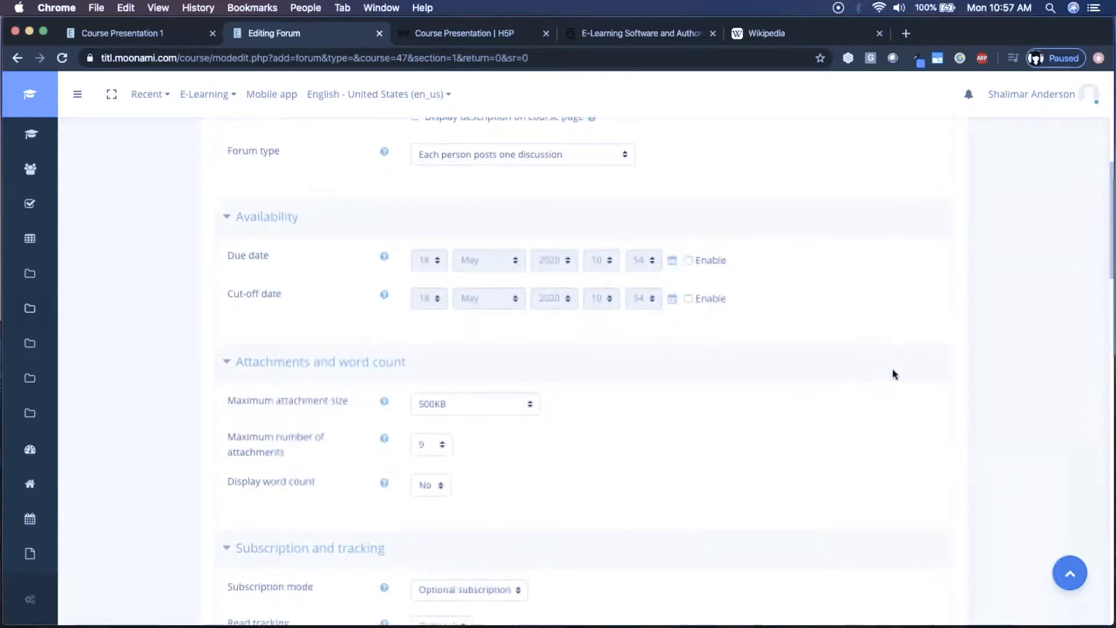
pyautogui.scroll(-1, 892, 370)
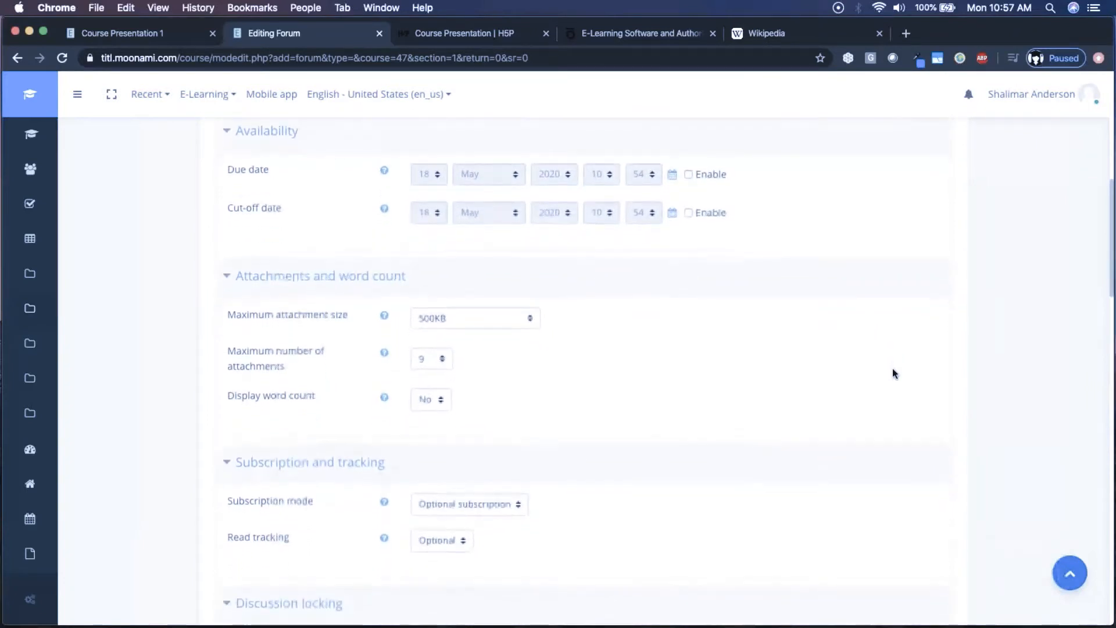
pyautogui.scroll(-1, 893, 373)
pyautogui.scroll(-1, 893, 373)
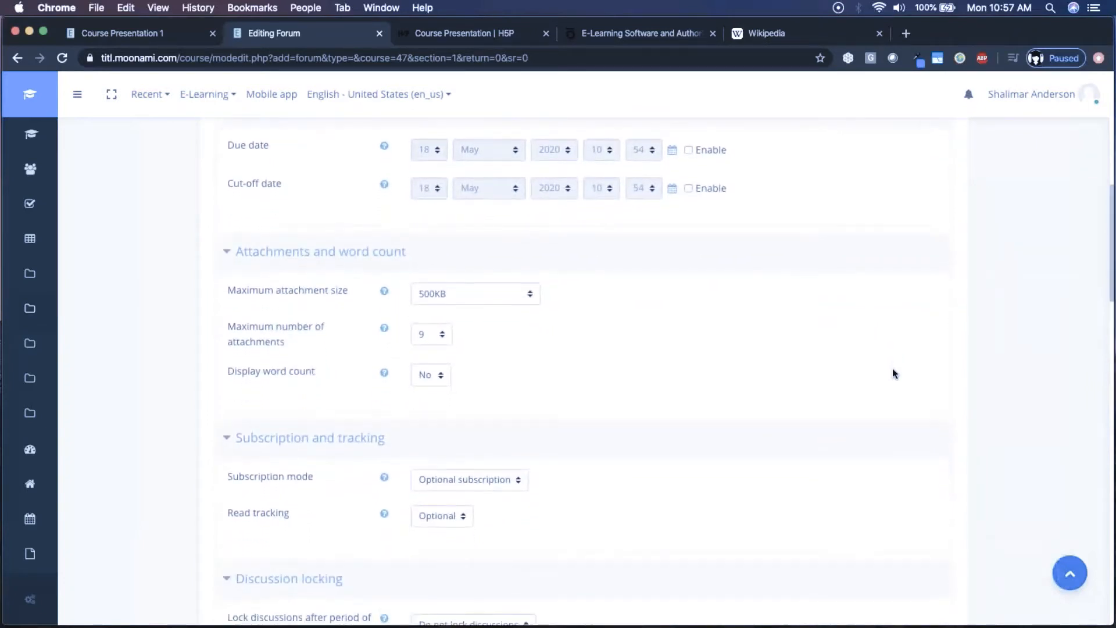
# Read the help notes for the cut-off date, maximum attachment size, maximum number of attachments and word count display
pyautogui.click(384, 178)
pyautogui.click(796, 312)
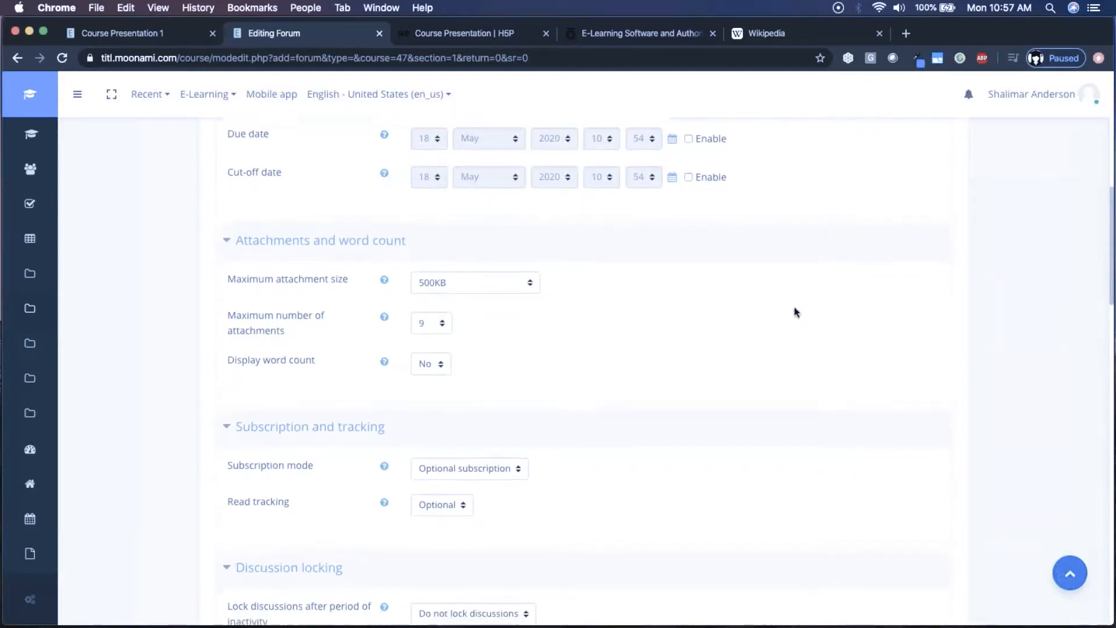
pyautogui.scroll(-1, 794, 311)
pyautogui.click(384, 247)
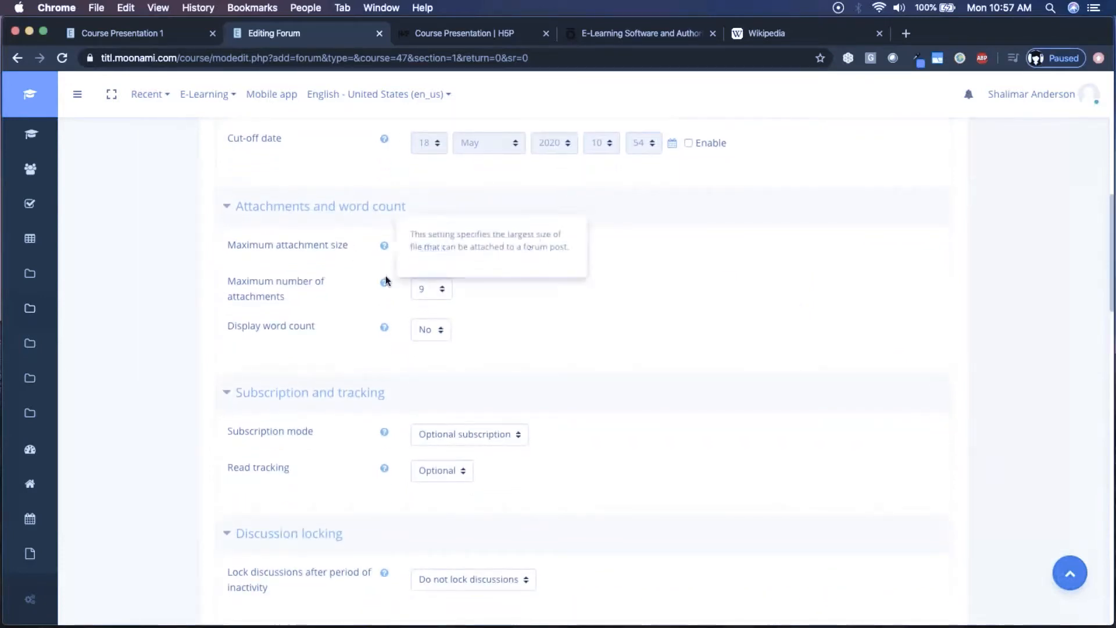
pyautogui.click(384, 283)
pyautogui.click(384, 327)
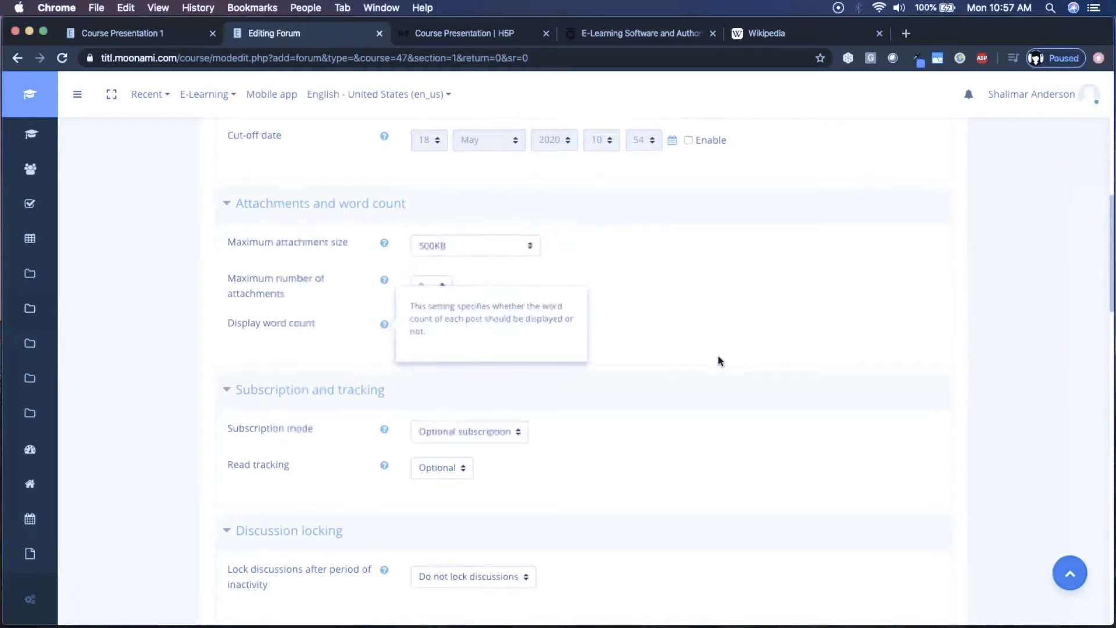
pyautogui.scroll(-1, 717, 354)
pyautogui.click(717, 355)
pyautogui.scroll(-3, 652, 383)
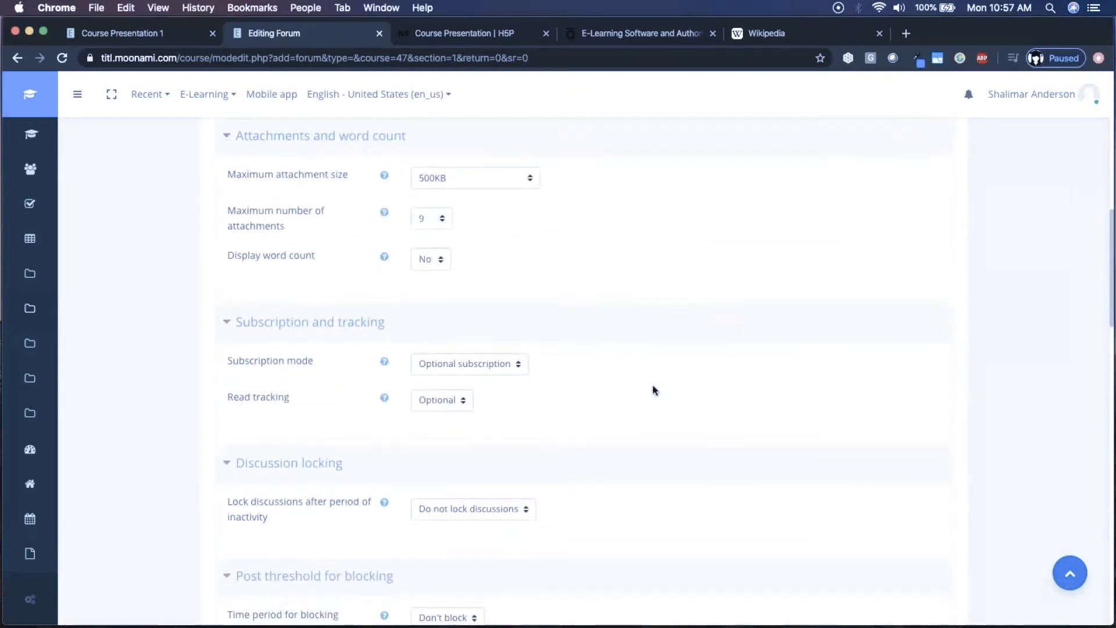
# Look over the forum's subscription, discussion locking, post blocking, grading and ratings sections, down to the common module settings
pyautogui.scroll(-5, 652, 388)
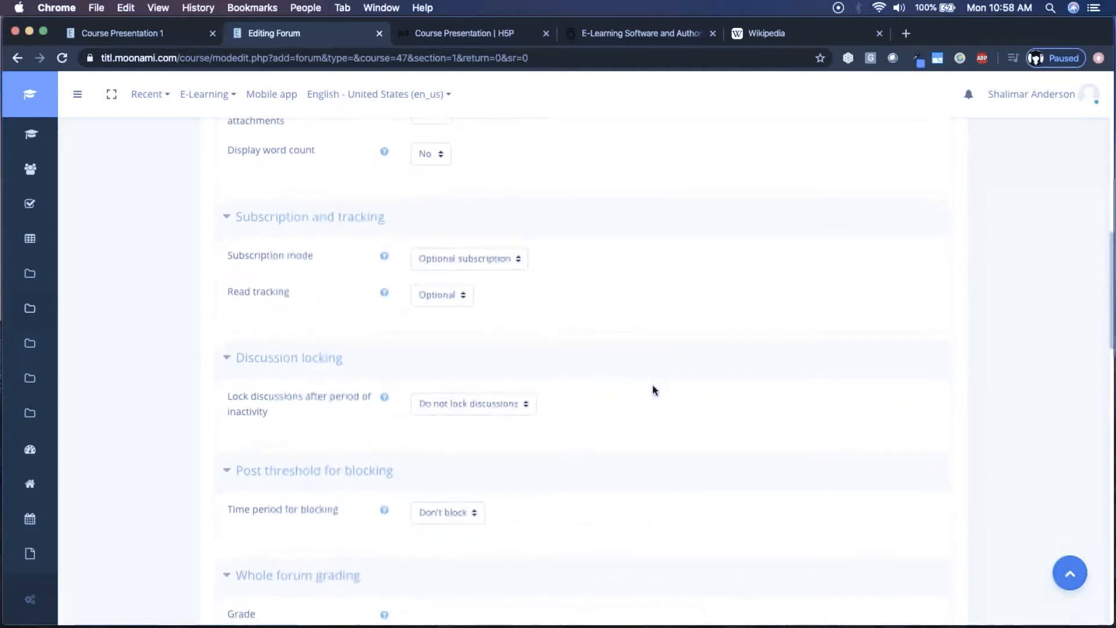
pyautogui.scroll(-2, 649, 389)
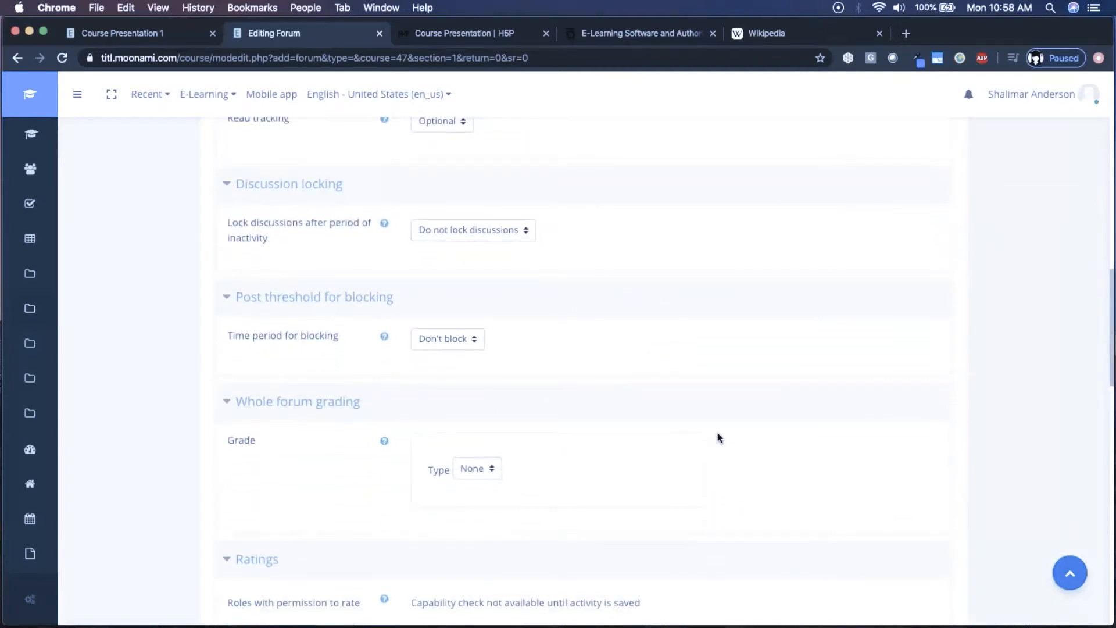
pyautogui.scroll(-3, 719, 438)
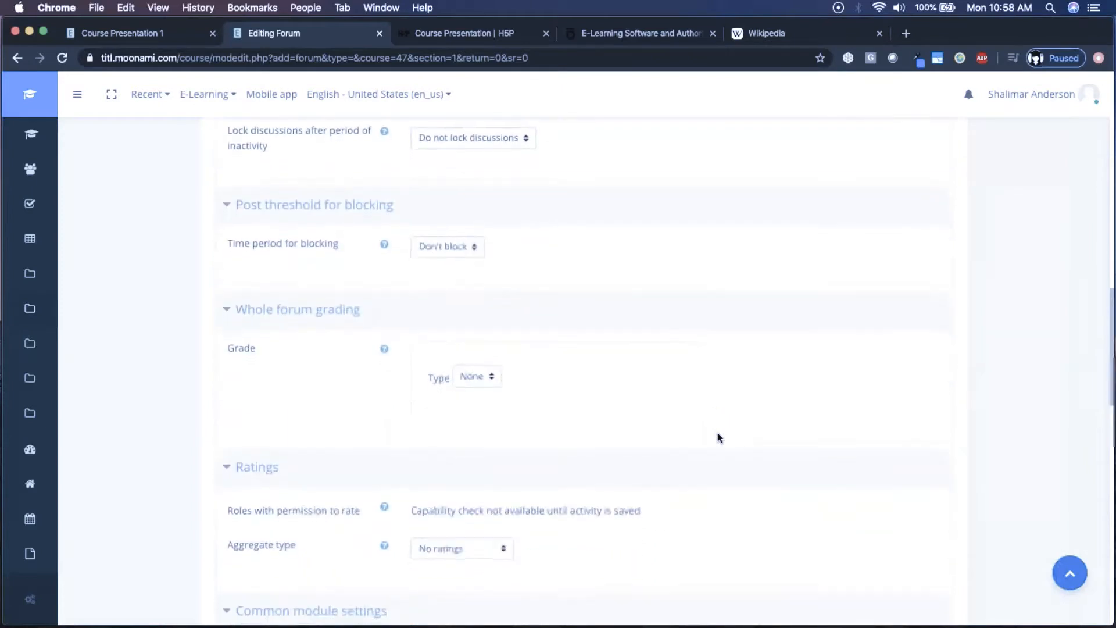
pyautogui.scroll(-3, 717, 435)
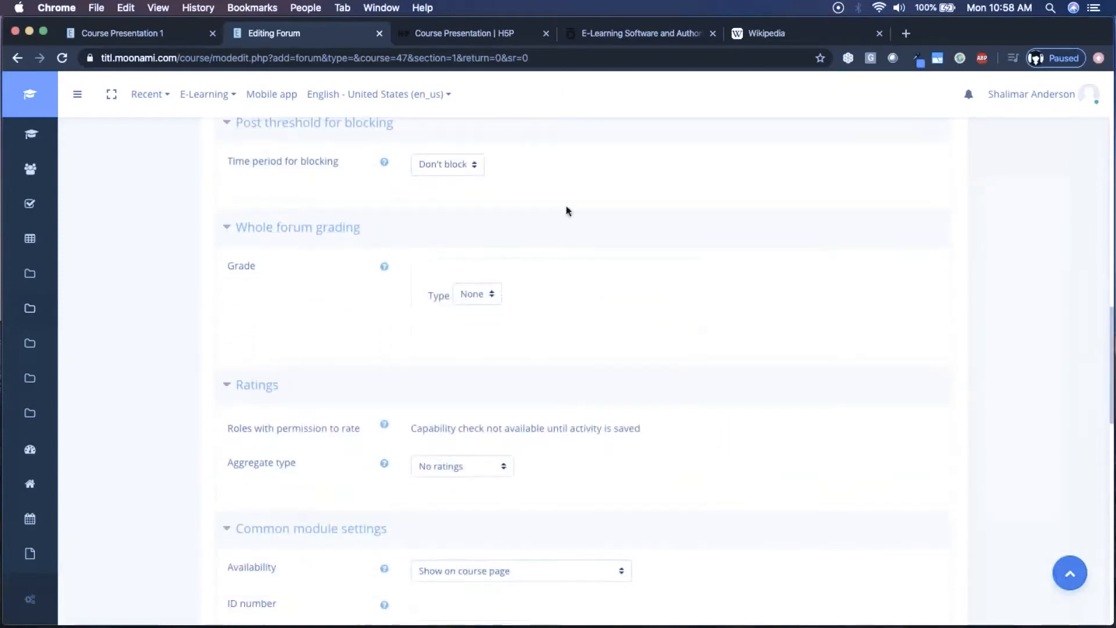
pyautogui.scroll(-1, 779, 453)
pyautogui.scroll(-2, 779, 453)
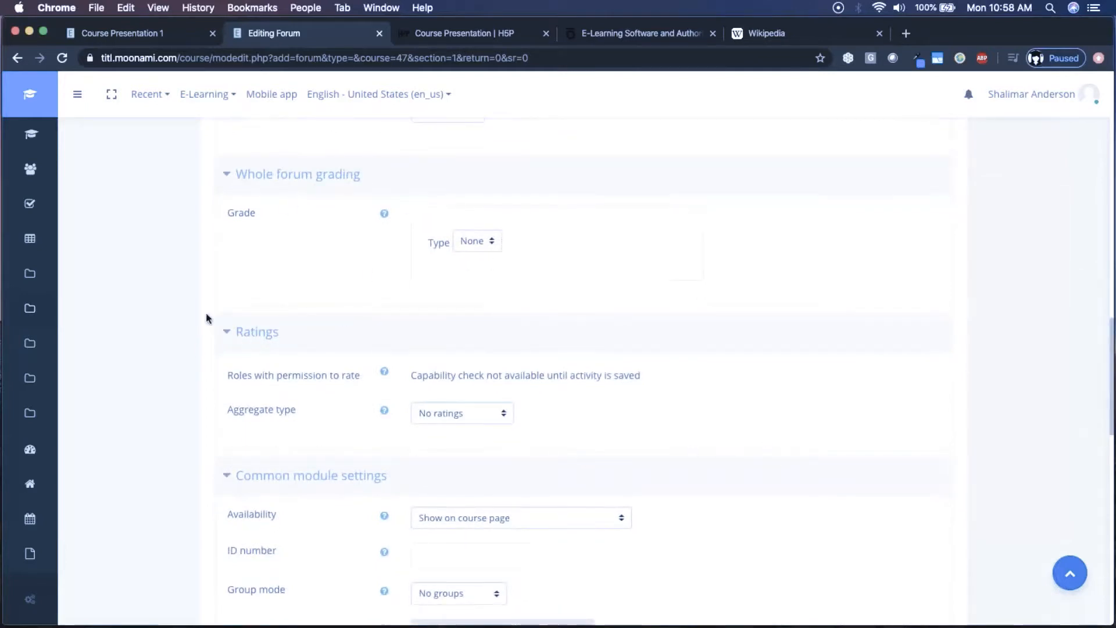
pyautogui.scroll(-4, 743, 455)
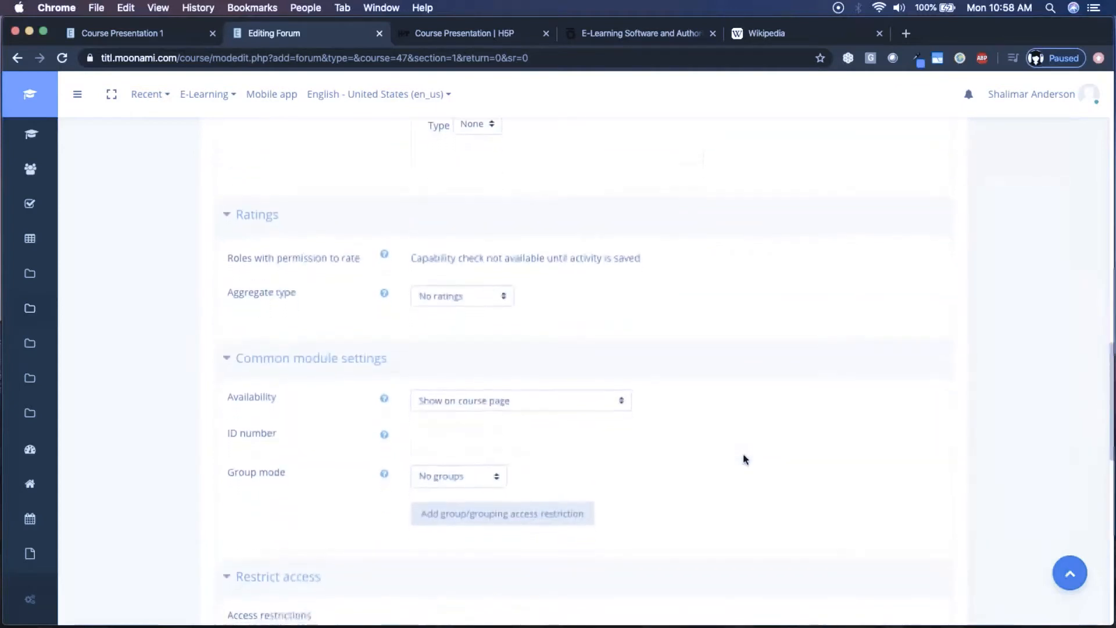
pyautogui.scroll(-3, 742, 455)
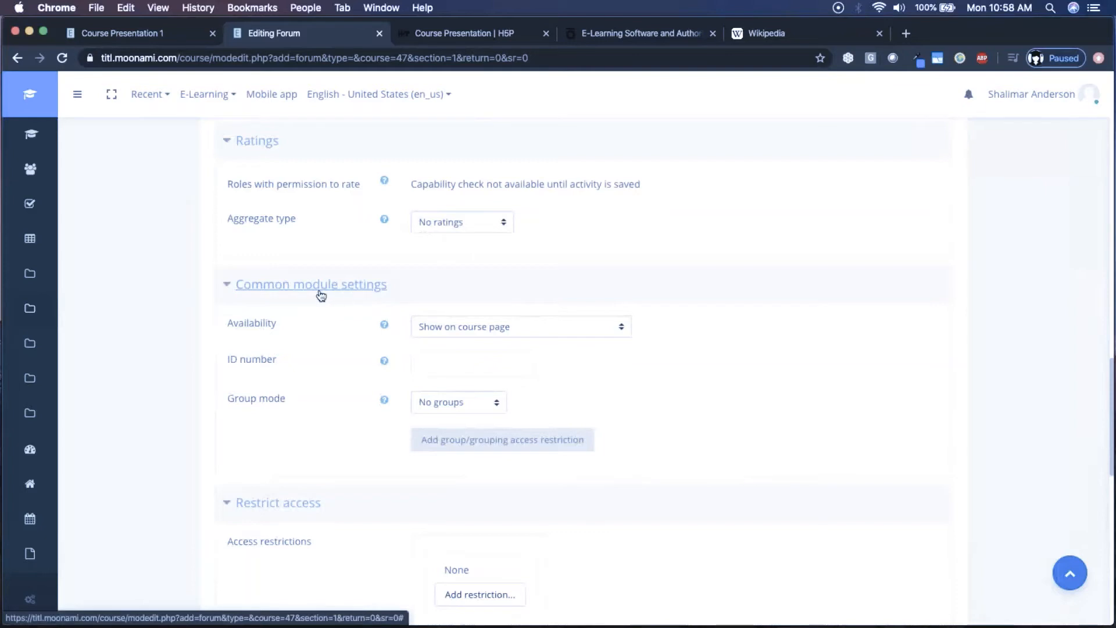
# Set the forum's availability to "Make available but not shown on course page"
pyautogui.click(510, 330)
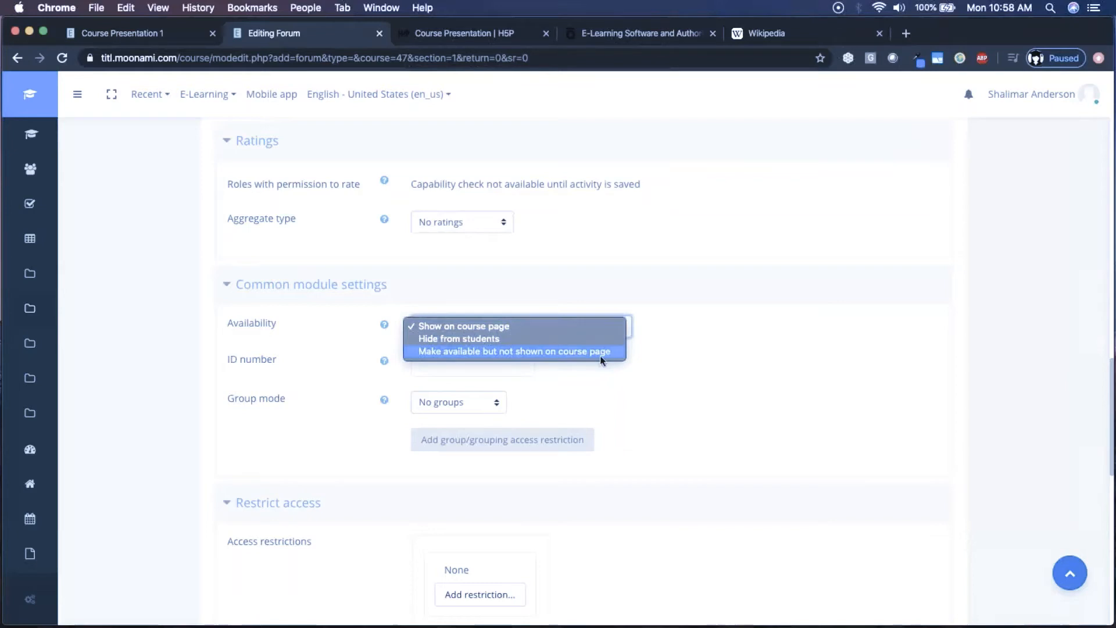
pyautogui.click(445, 351)
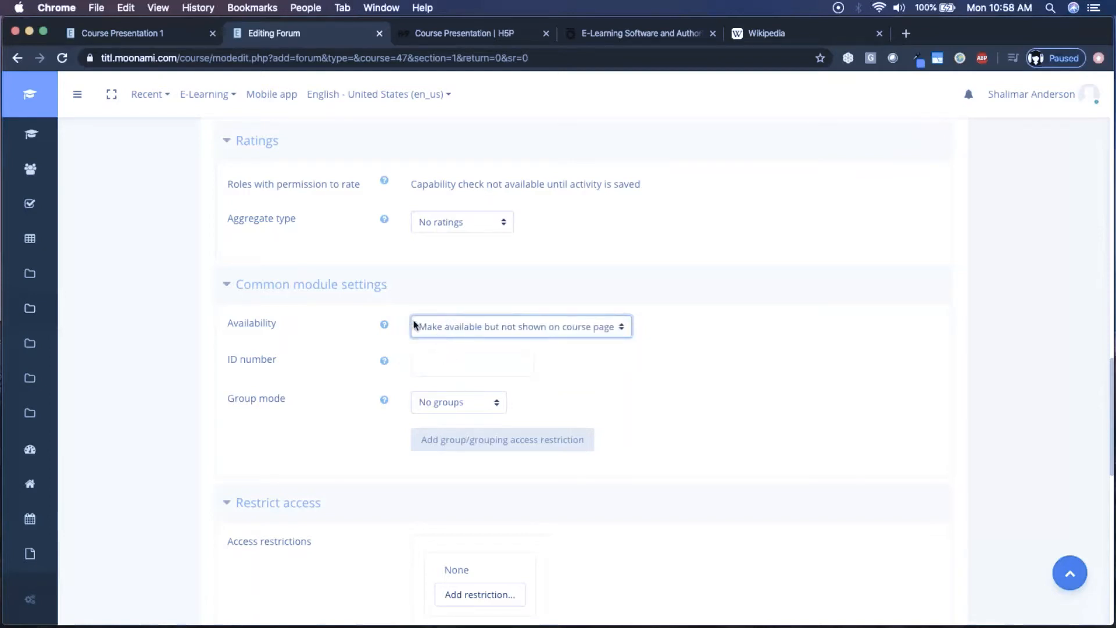
pyautogui.click(757, 382)
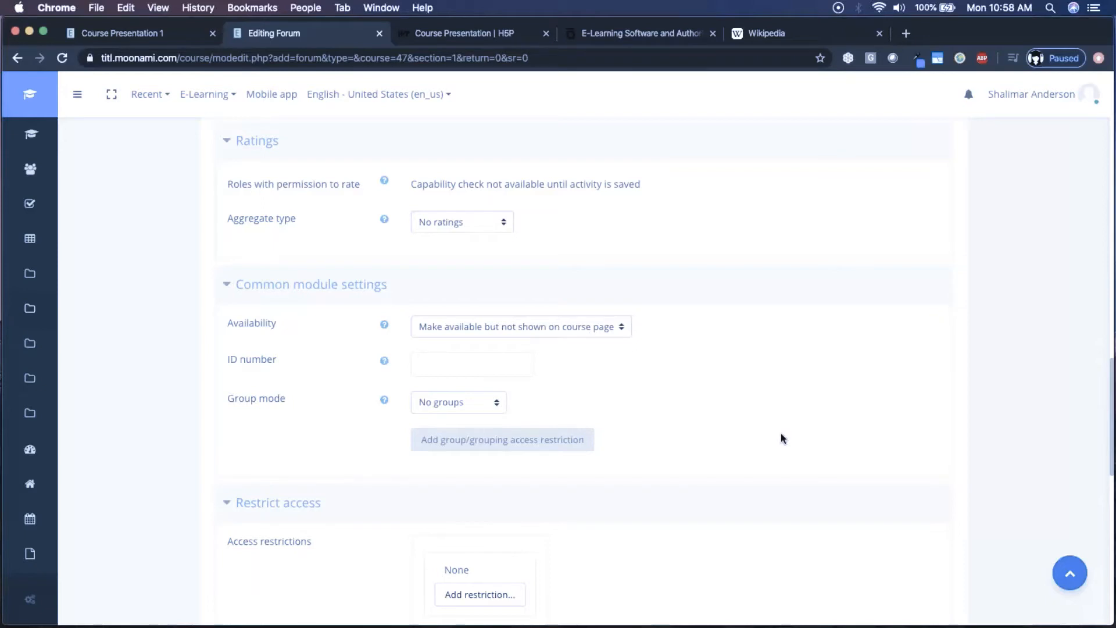
# Look through the available group modes in the common module settings without choosing a different one
pyautogui.scroll(-2, 780, 438)
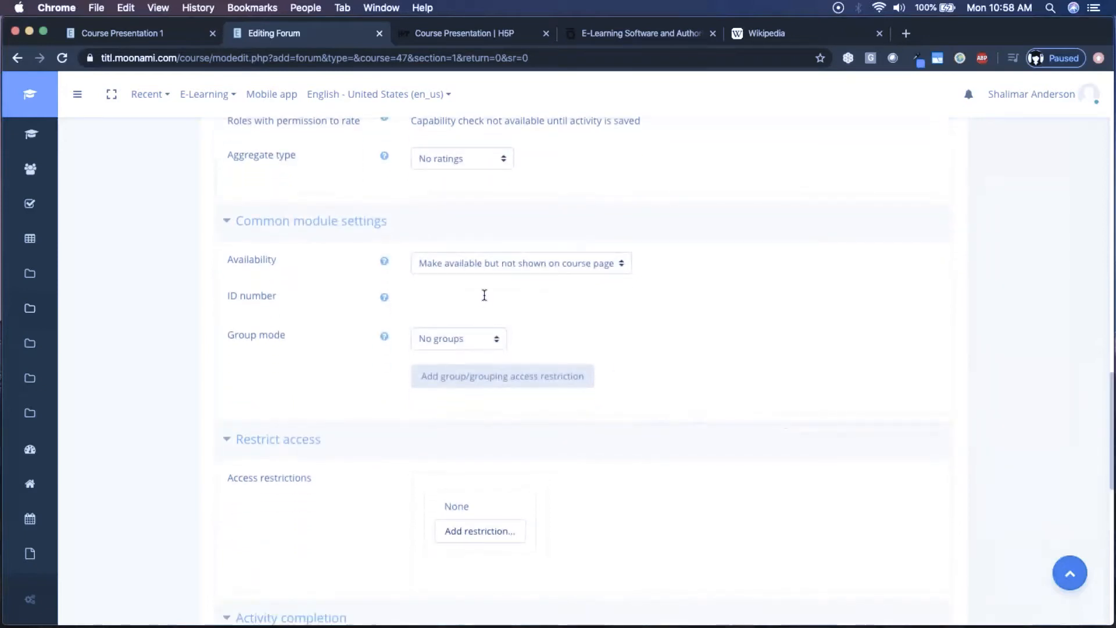
pyautogui.click(500, 341)
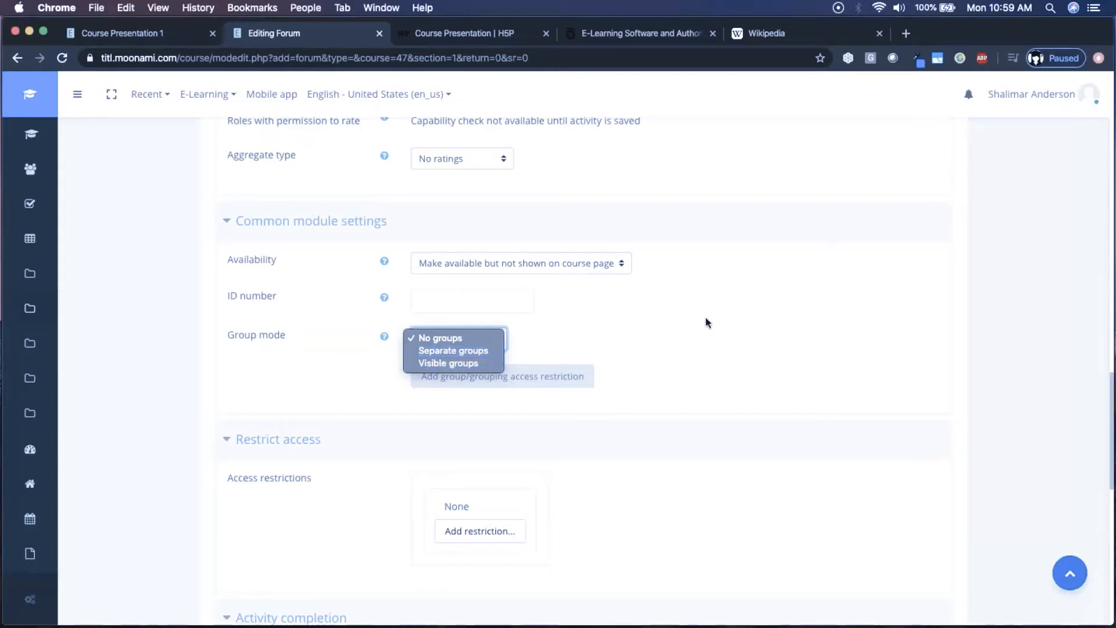
pyautogui.click(691, 381)
# Add an activity completion access restriction requiring the Wikipedia activity to be marked complete
pyautogui.scroll(-1, 691, 442)
pyautogui.scroll(-2, 691, 443)
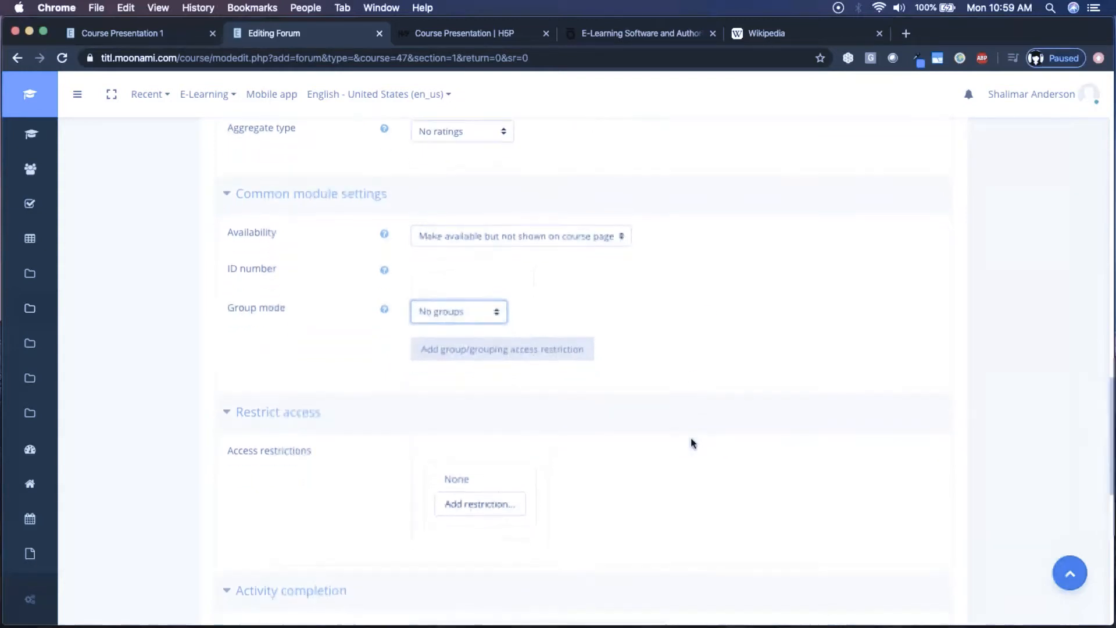
pyautogui.scroll(-4, 691, 443)
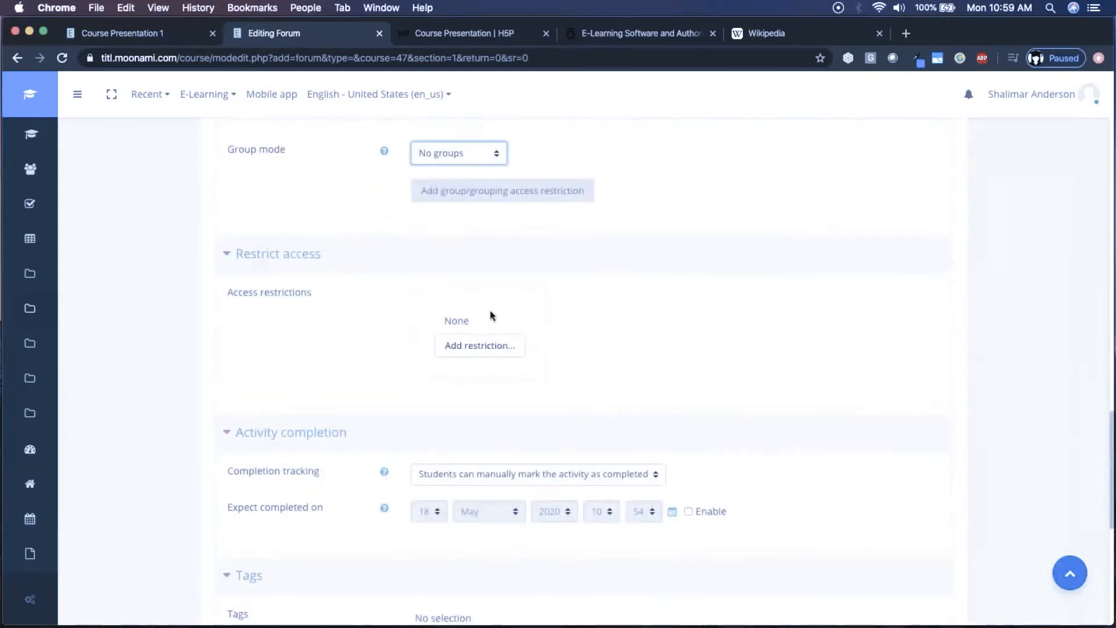
pyautogui.click(511, 347)
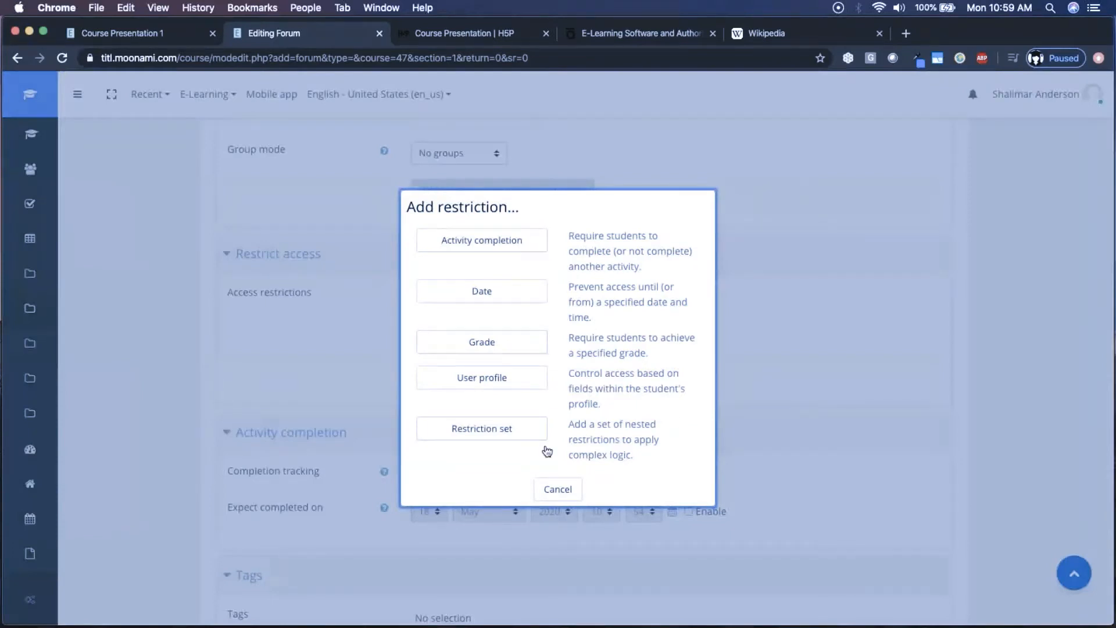
pyautogui.click(508, 255)
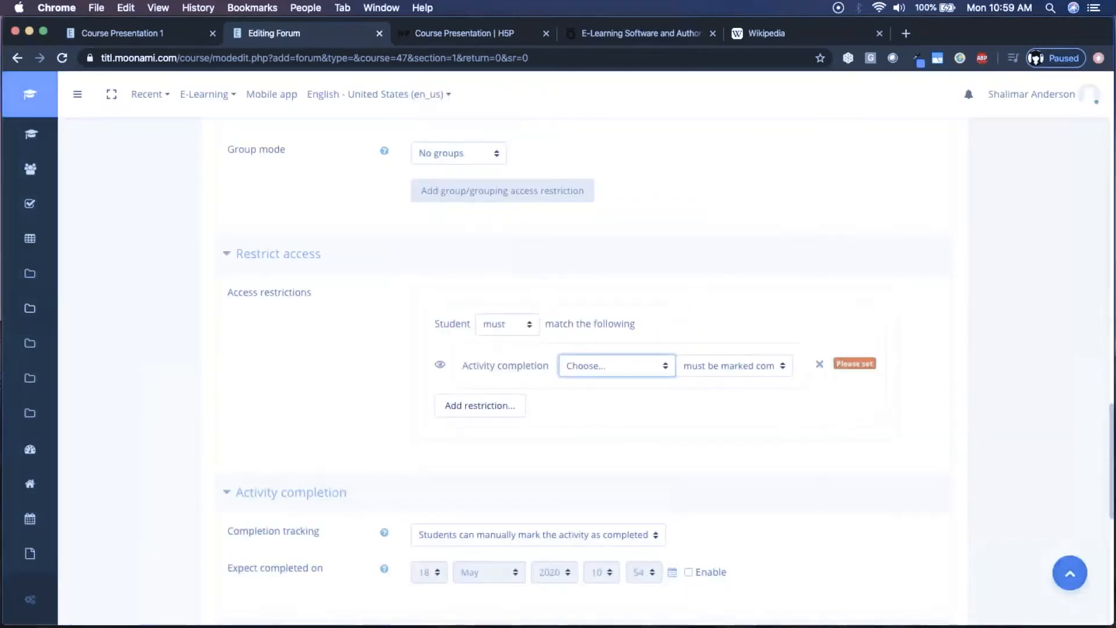
pyautogui.click(592, 372)
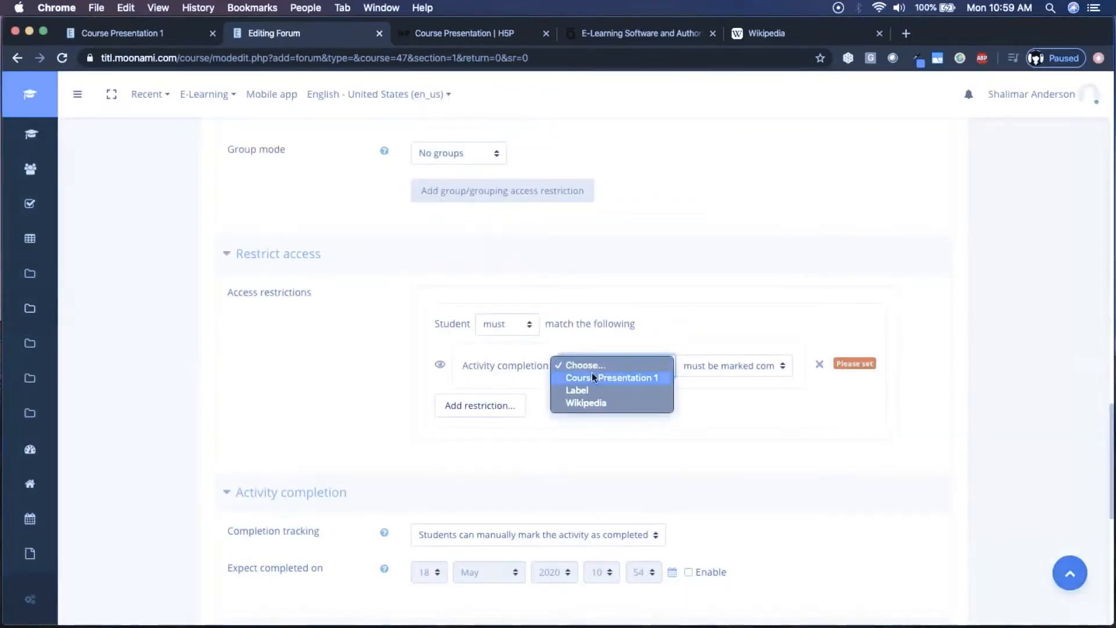
pyautogui.click(599, 404)
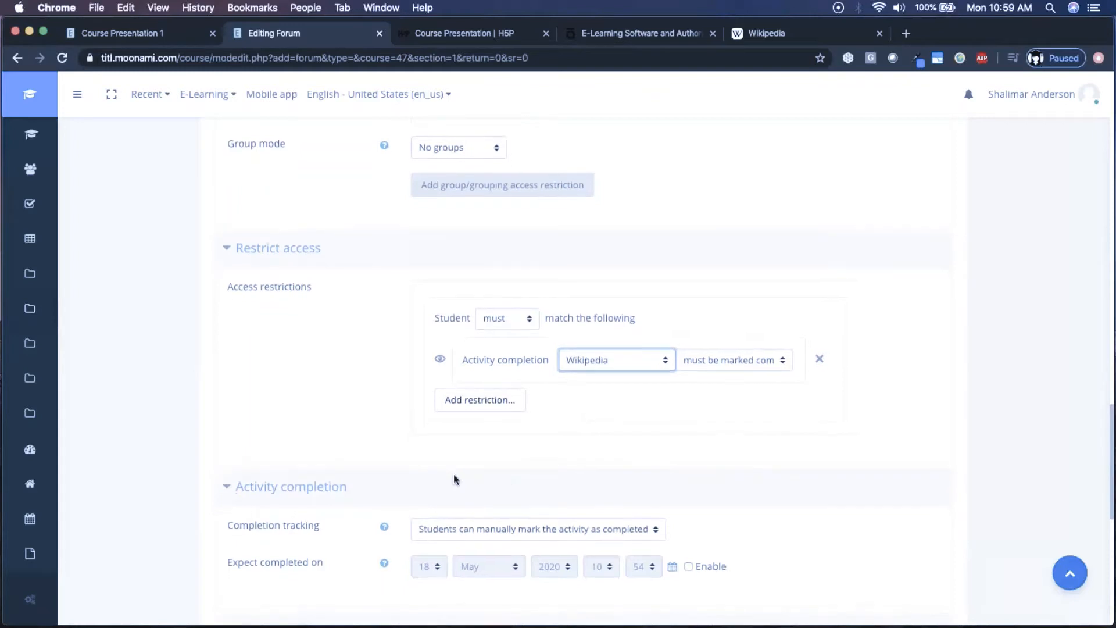
# Add a nested restriction set containing a date condition that allows access until 31 May 2020
pyautogui.scroll(-1, 453, 478)
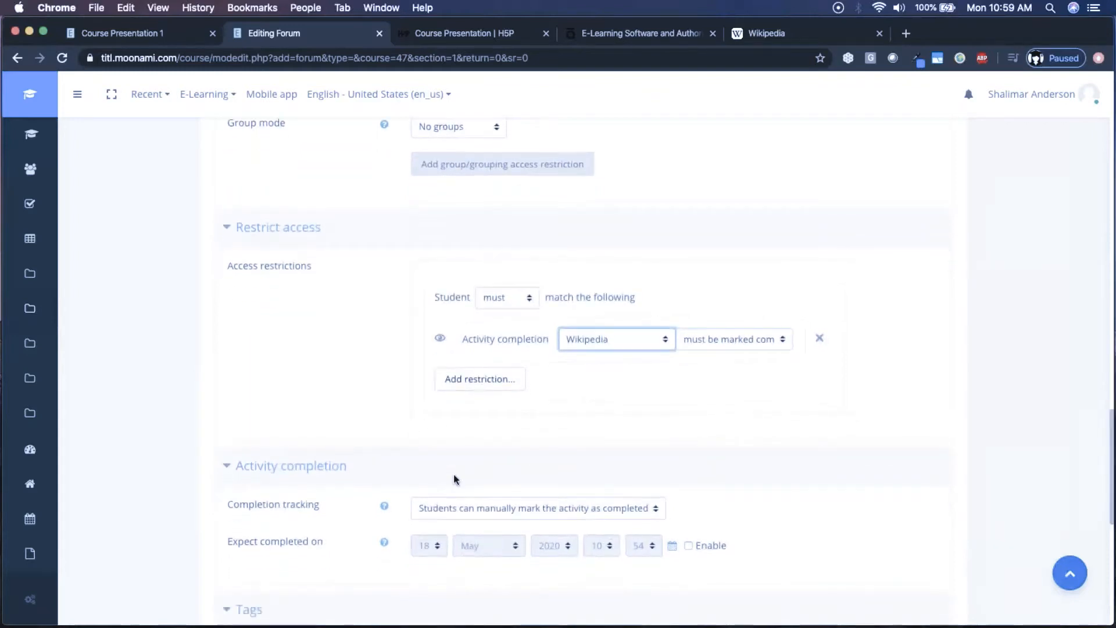
pyautogui.click(493, 379)
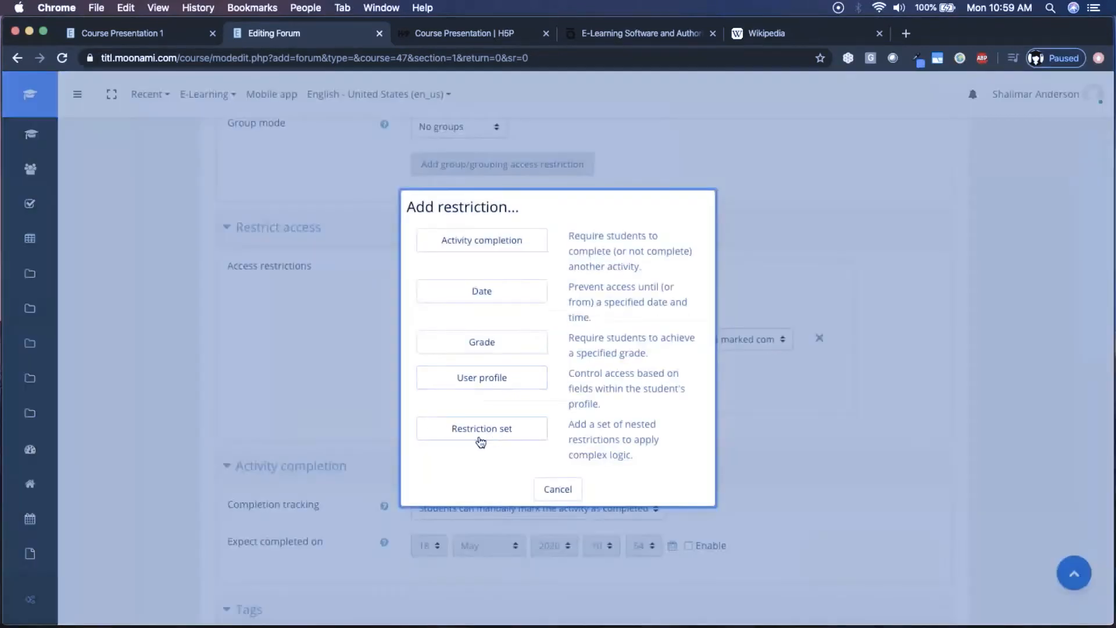
pyautogui.click(480, 437)
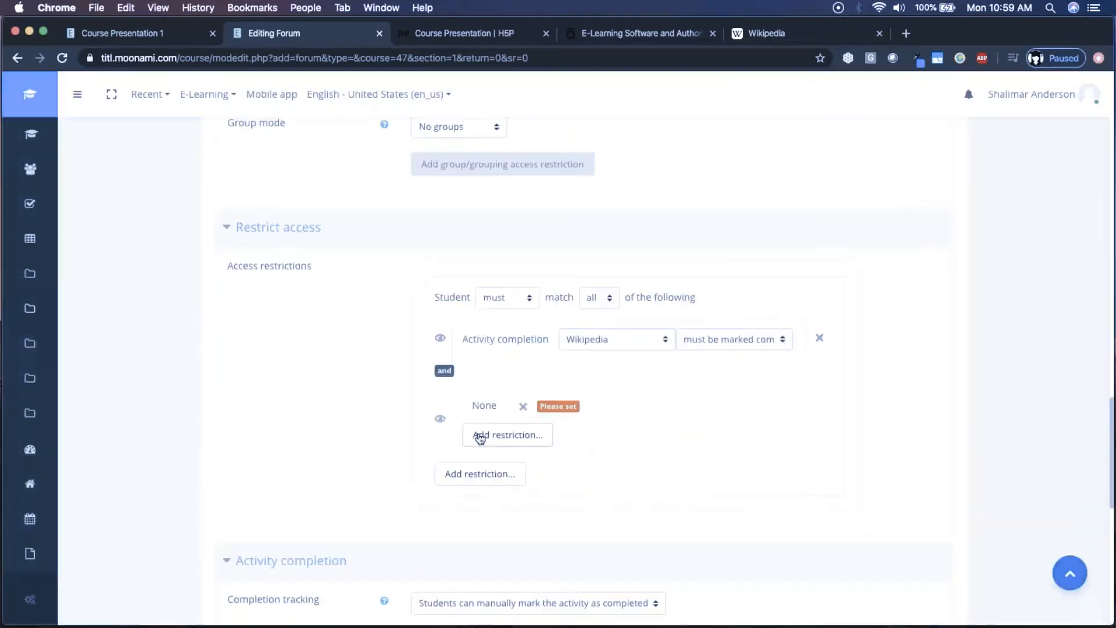
pyautogui.click(491, 435)
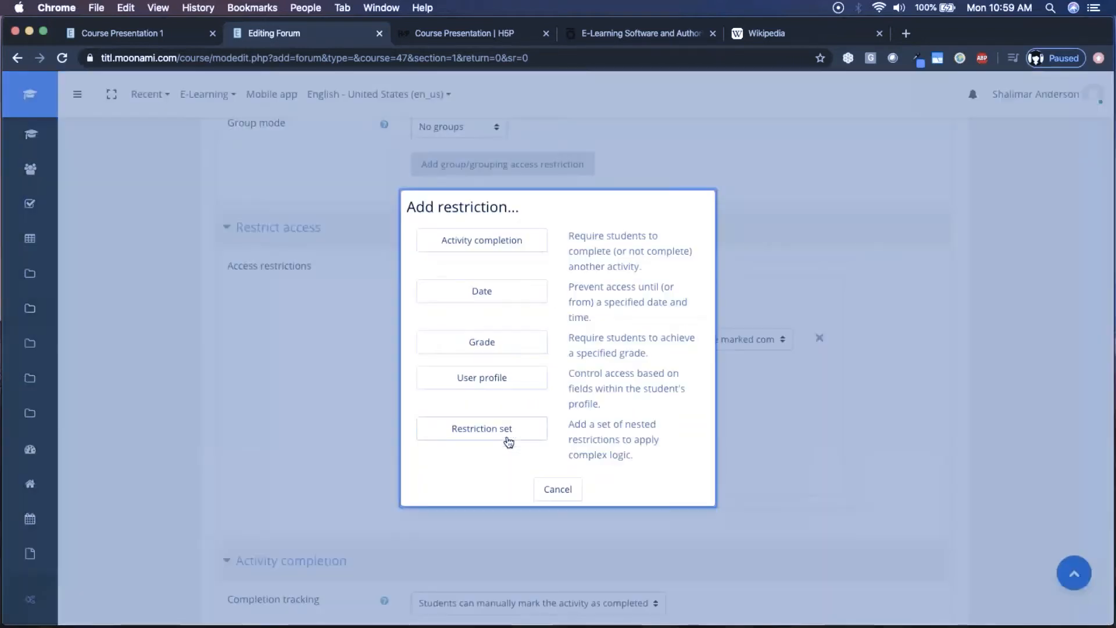
pyautogui.click(496, 295)
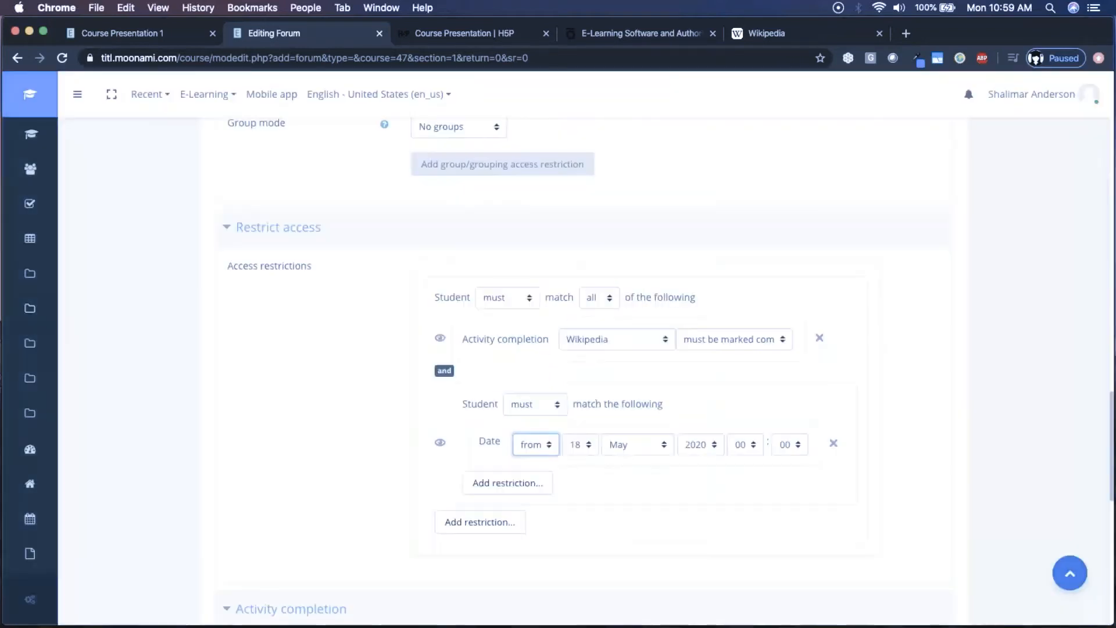
pyautogui.click(539, 457)
pyautogui.click(582, 444)
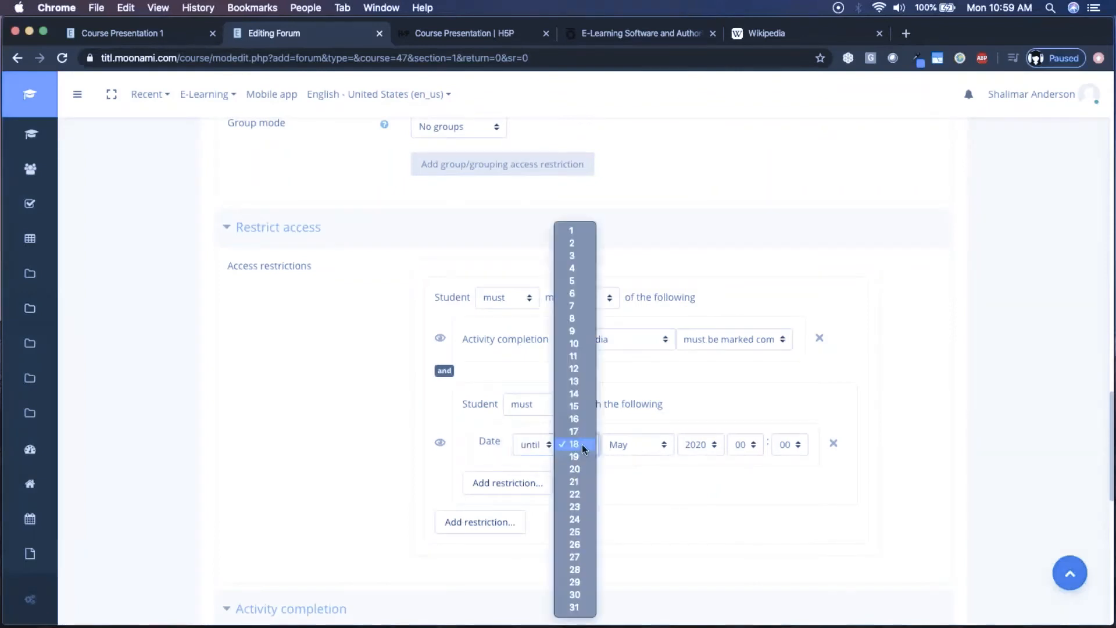
pyautogui.click(574, 607)
# Add a user profile condition to the nested restriction set, requiring that the Phone field is not empty
pyautogui.click(535, 490)
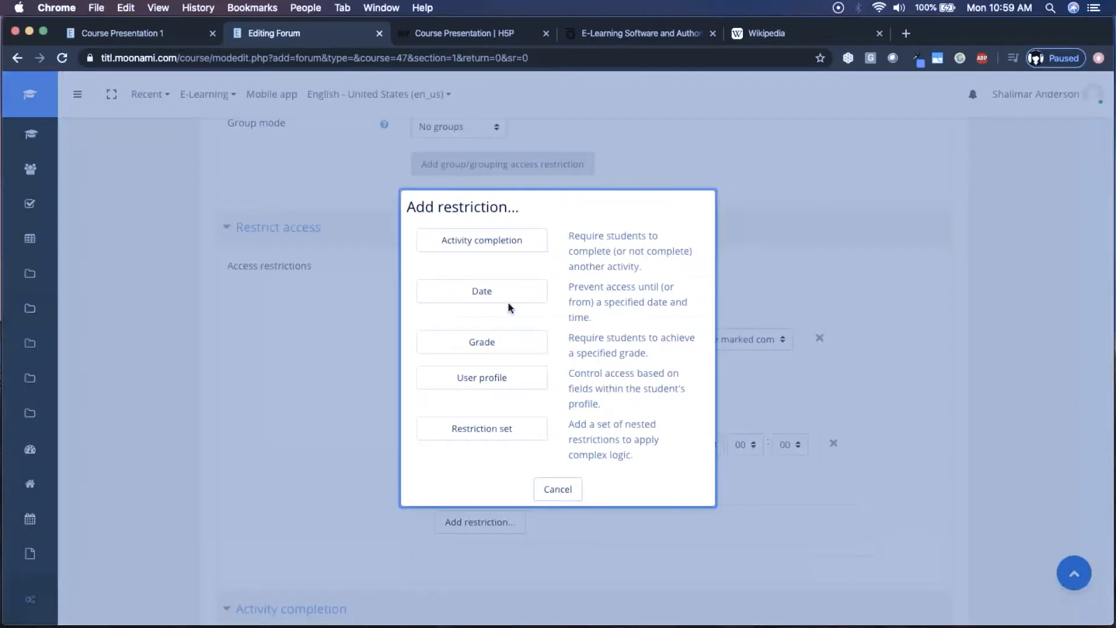
pyautogui.click(512, 379)
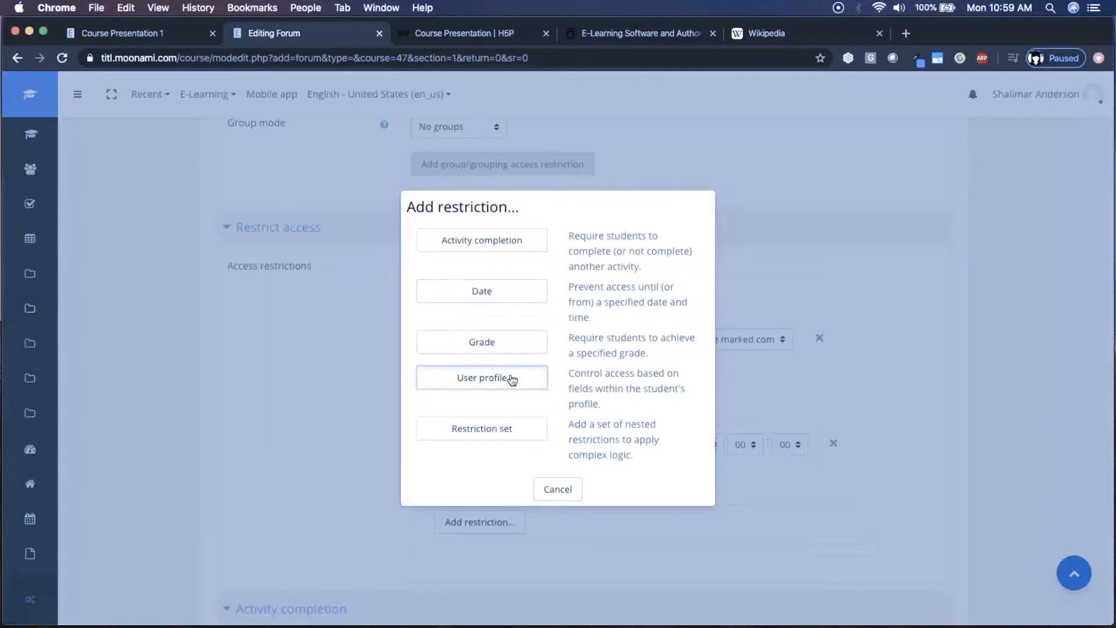
pyautogui.click(588, 509)
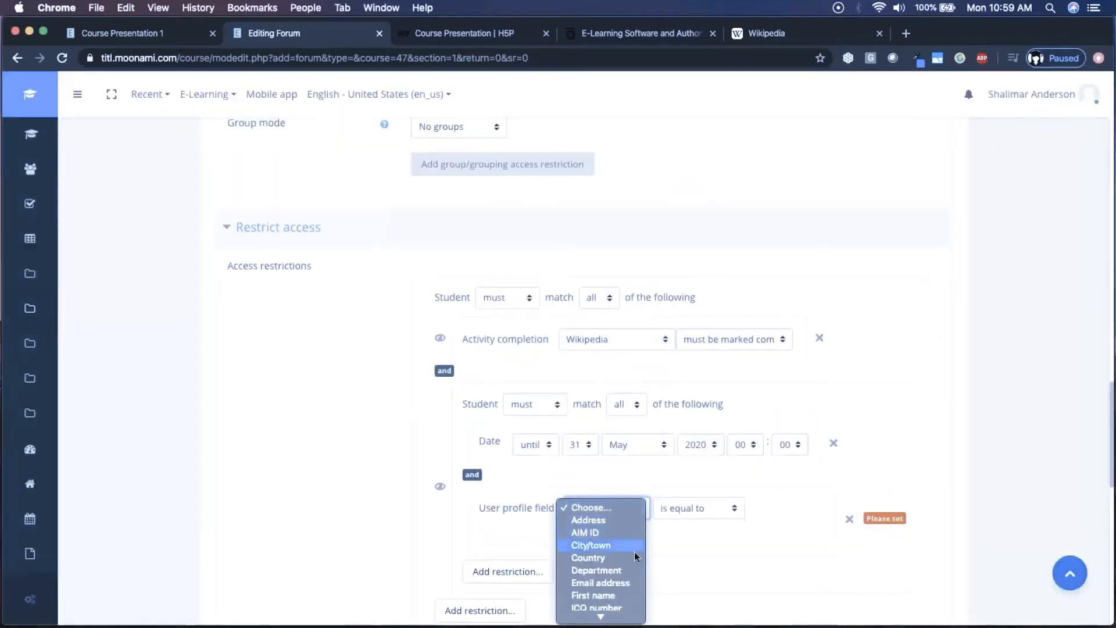
pyautogui.scroll(-2, 620, 572)
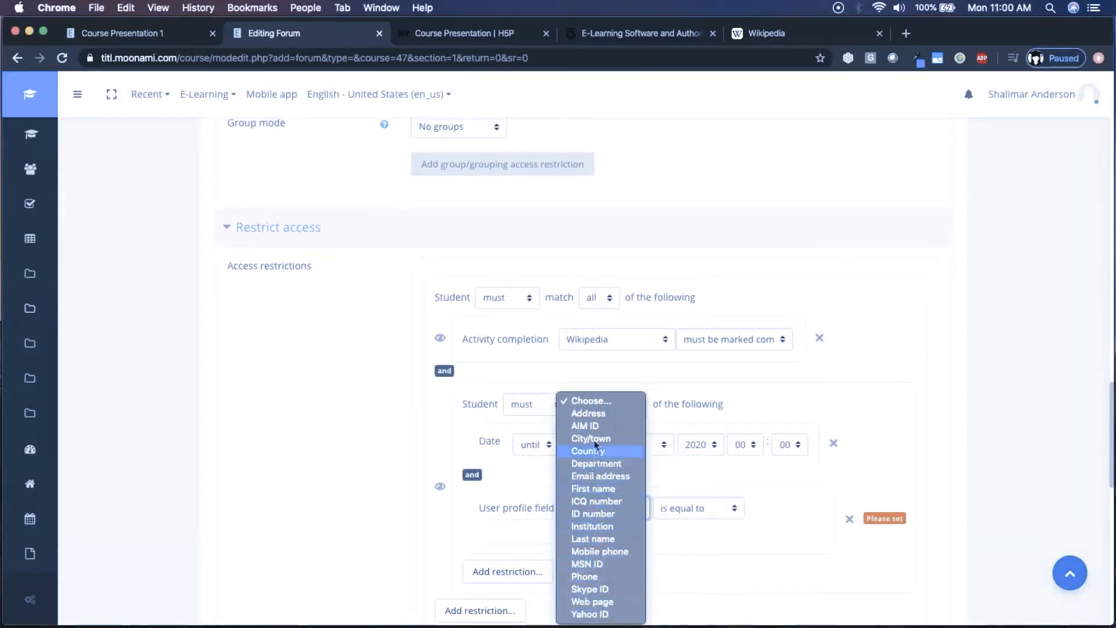
pyautogui.click(616, 580)
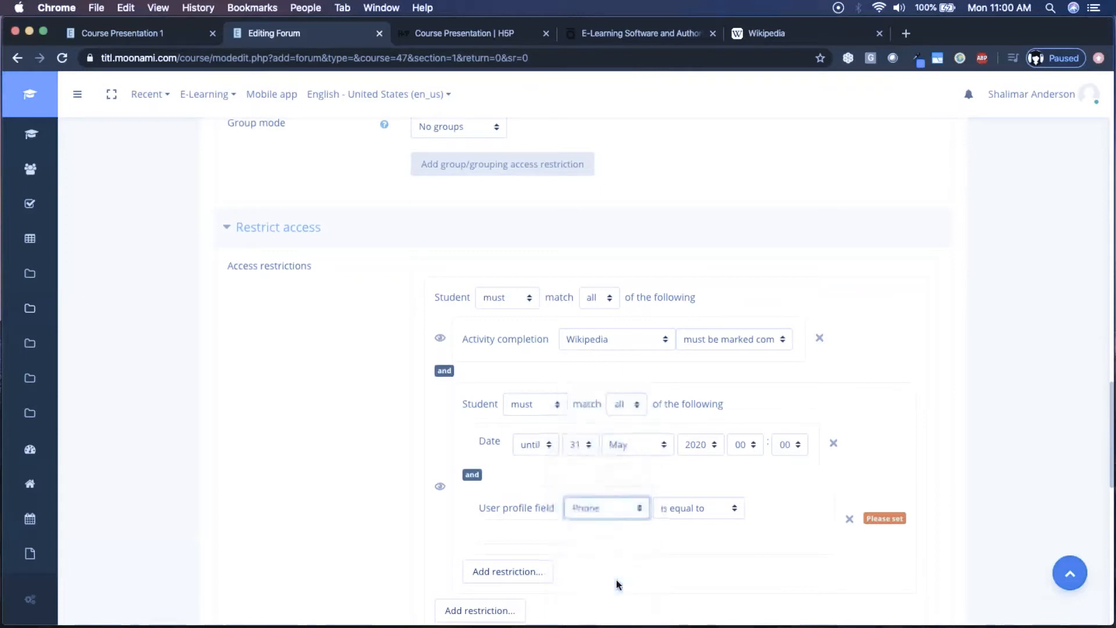
pyautogui.click(702, 511)
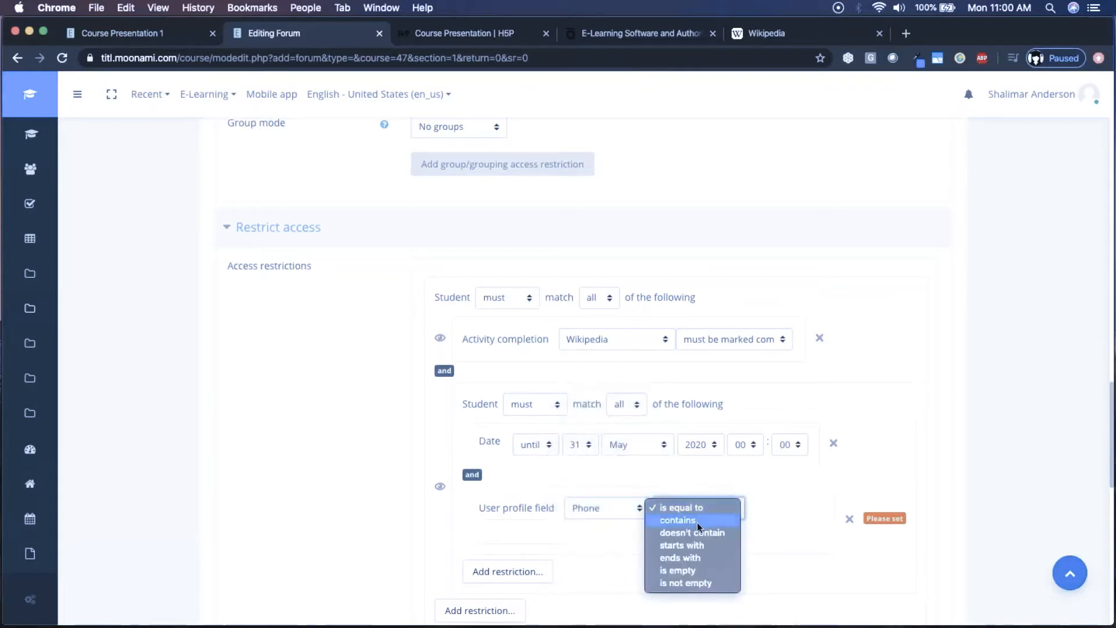
pyautogui.click(694, 578)
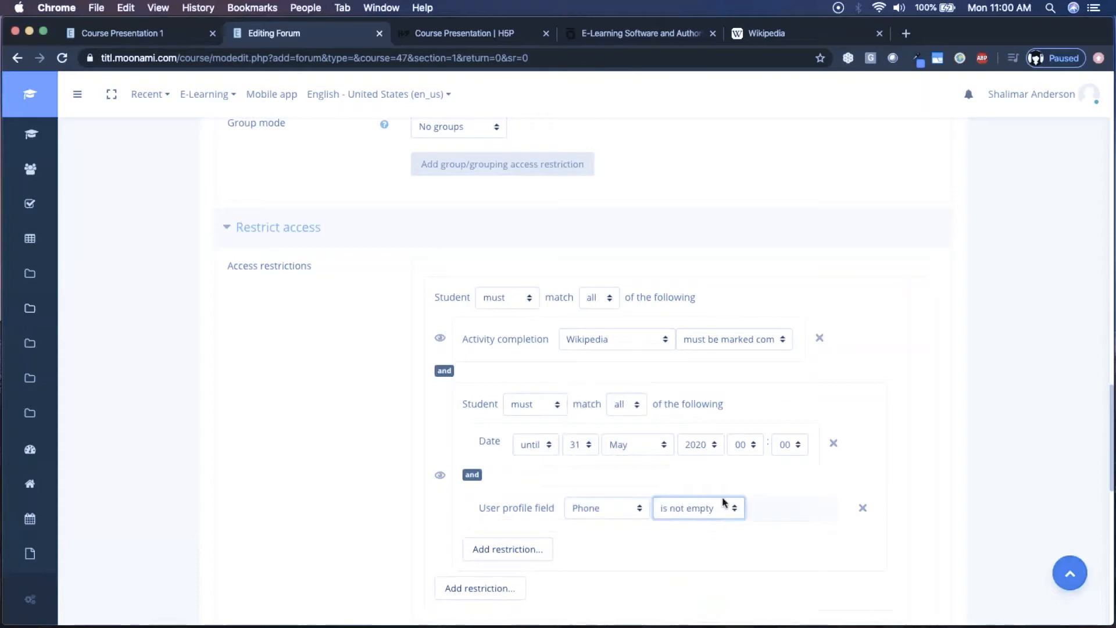
# Review the combined access restrictions and look over the activity completion and tags sections
pyautogui.scroll(-3, 982, 430)
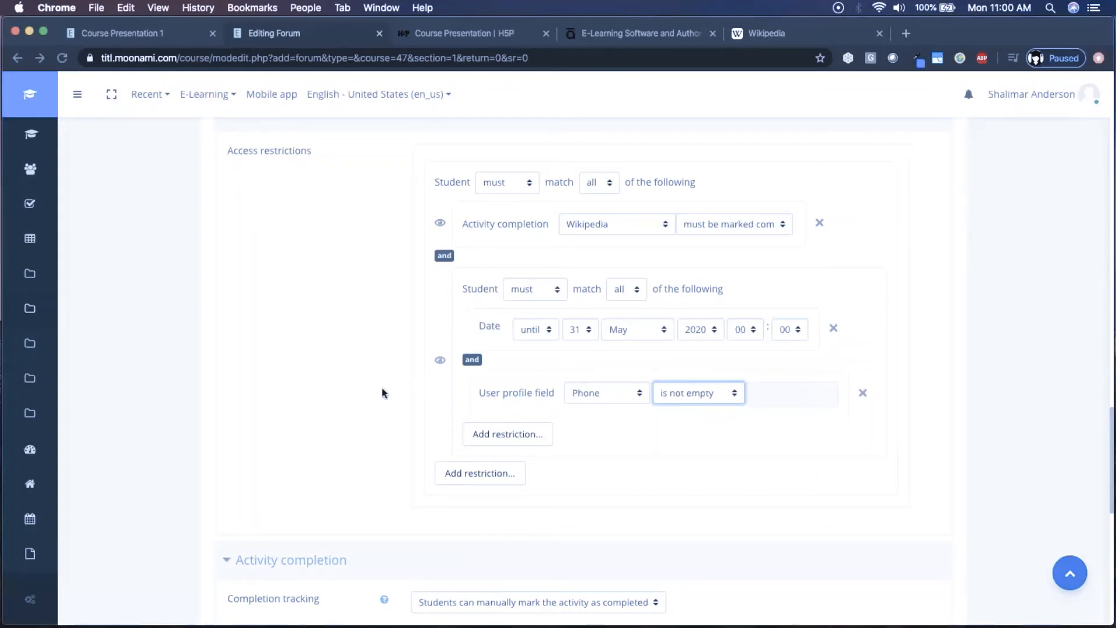
pyautogui.click(355, 399)
pyautogui.scroll(-2, 355, 400)
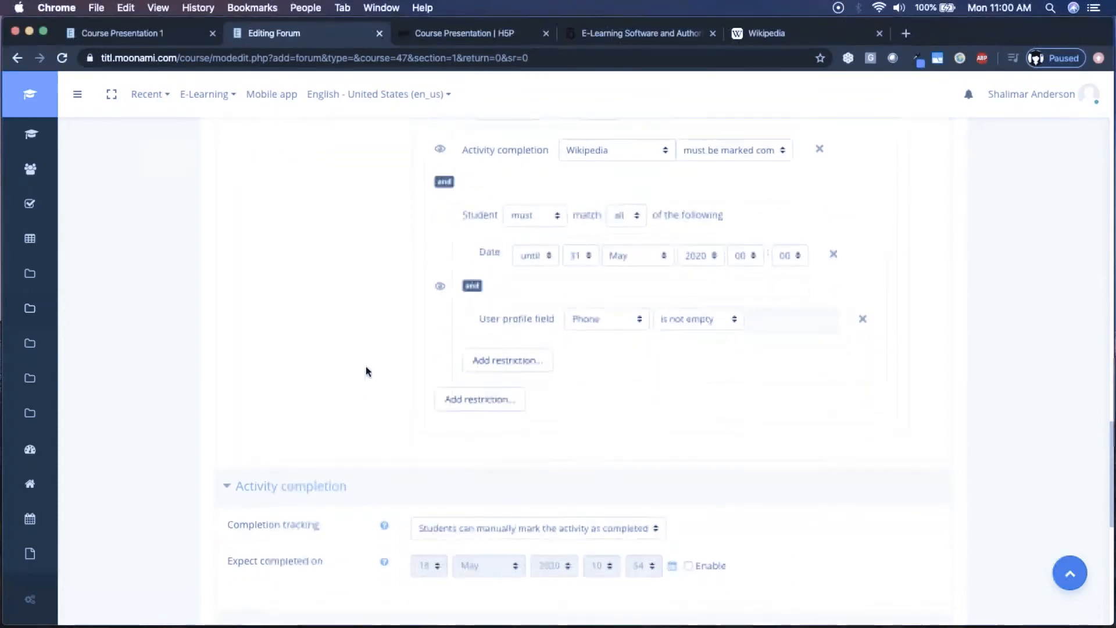
pyautogui.scroll(-1, 722, 468)
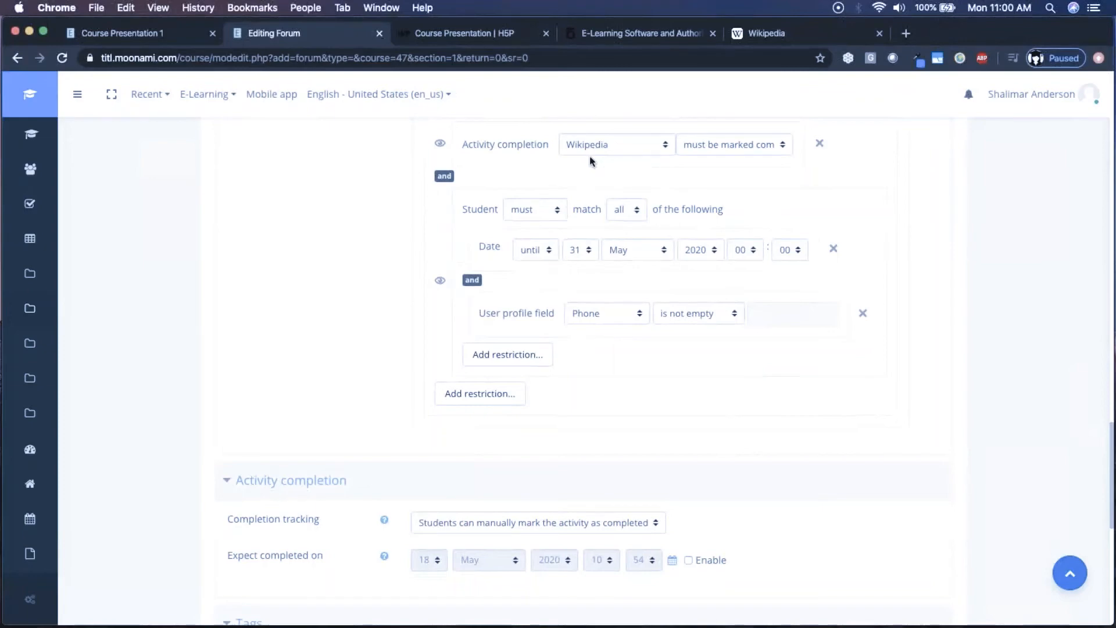
pyautogui.scroll(-4, 622, 440)
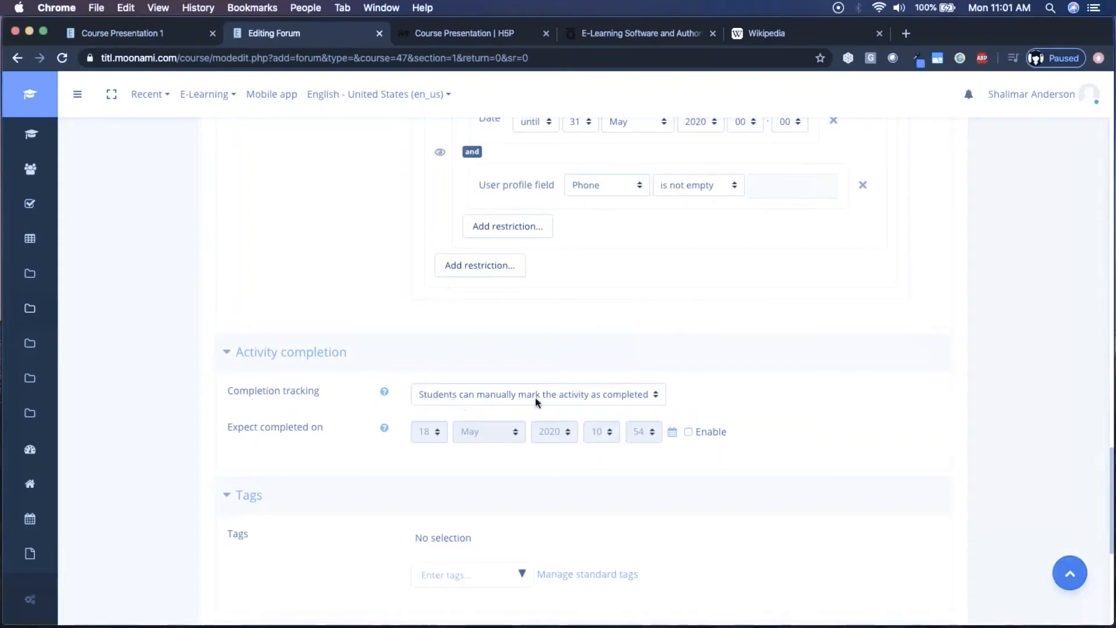
# Set completion tracking to show the activity as complete when conditions are met, and remove the requirement to view it
pyautogui.click(654, 396)
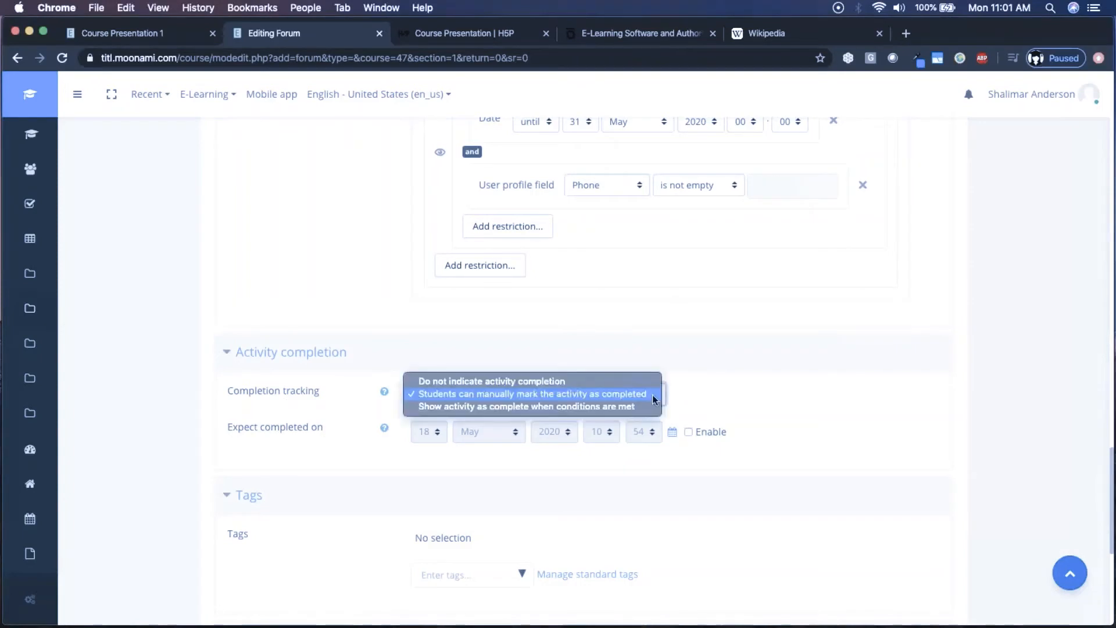
pyautogui.click(490, 408)
pyautogui.scroll(-1, 819, 480)
pyautogui.scroll(-3, 819, 482)
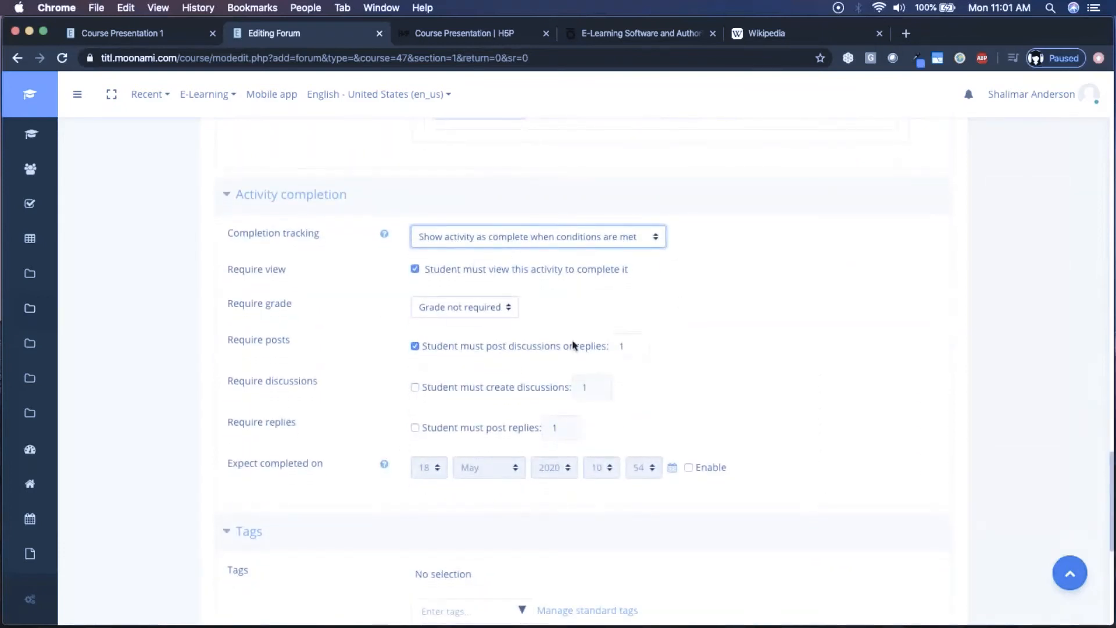
pyautogui.click(415, 269)
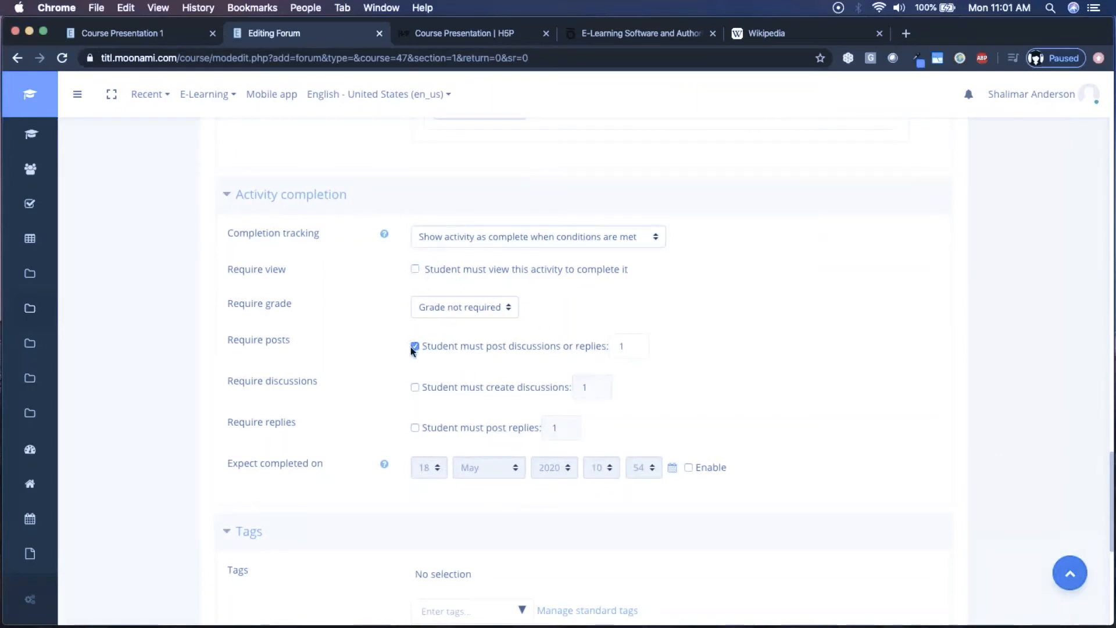
# Set the required posts to 2 but disable that condition, and require students to create 1 discussion and post 3 replies instead
pyautogui.doubleClick(623, 346)
pyautogui.write('2')
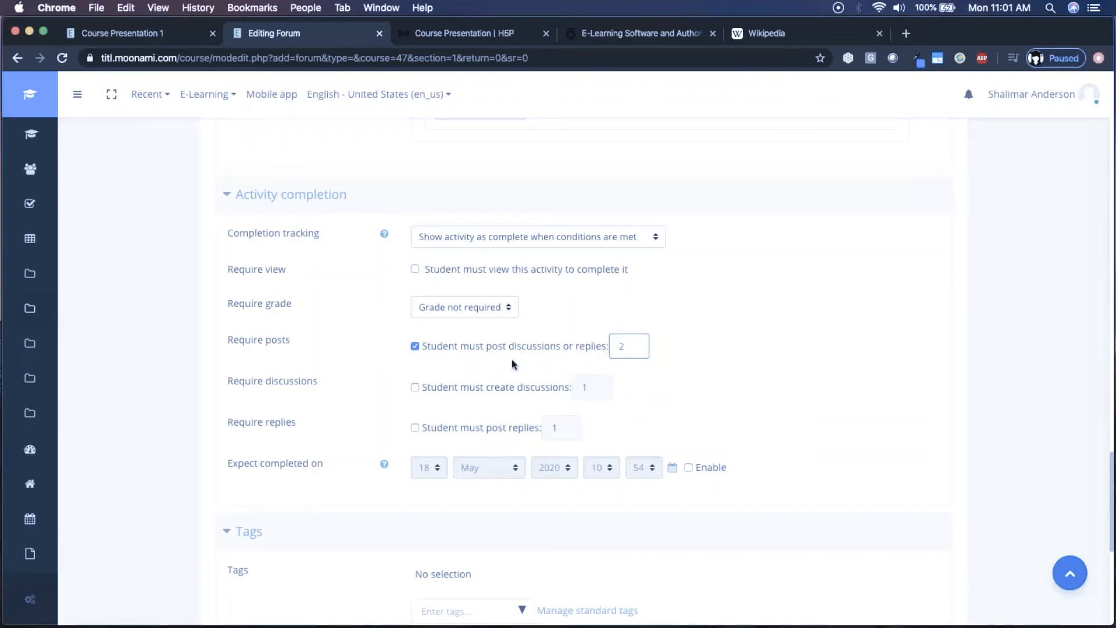
pyautogui.click(415, 347)
pyautogui.click(414, 387)
pyautogui.click(415, 428)
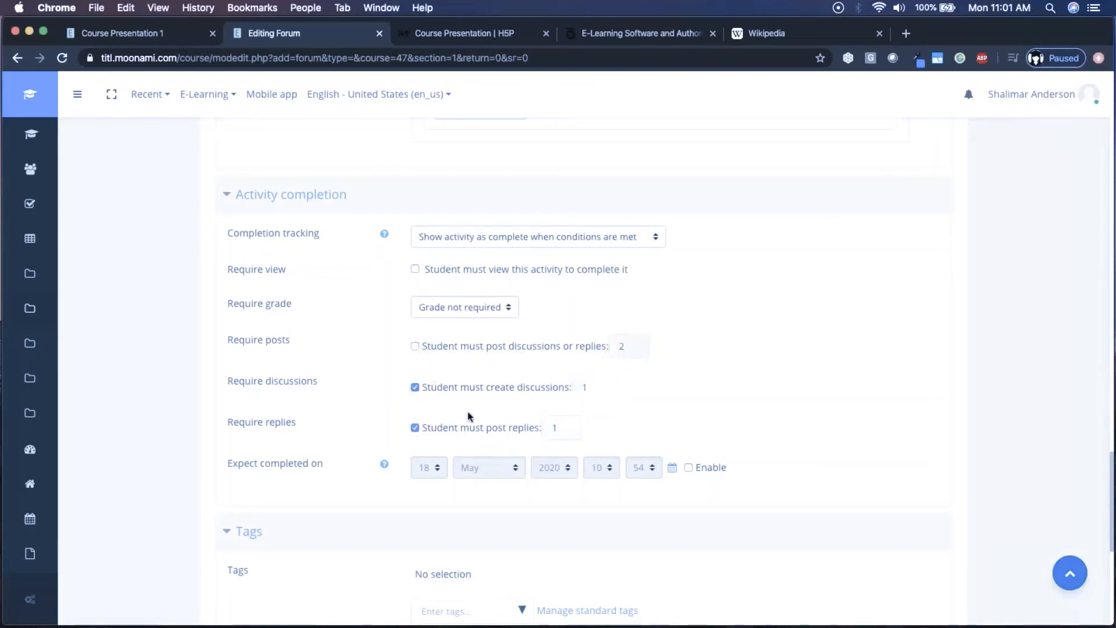
pyautogui.doubleClick(564, 426)
pyautogui.click(932, 437)
# Save the forum, return to the course, and check the forum's availability and restriction notes under Topic 1
pyautogui.scroll(-2, 870, 444)
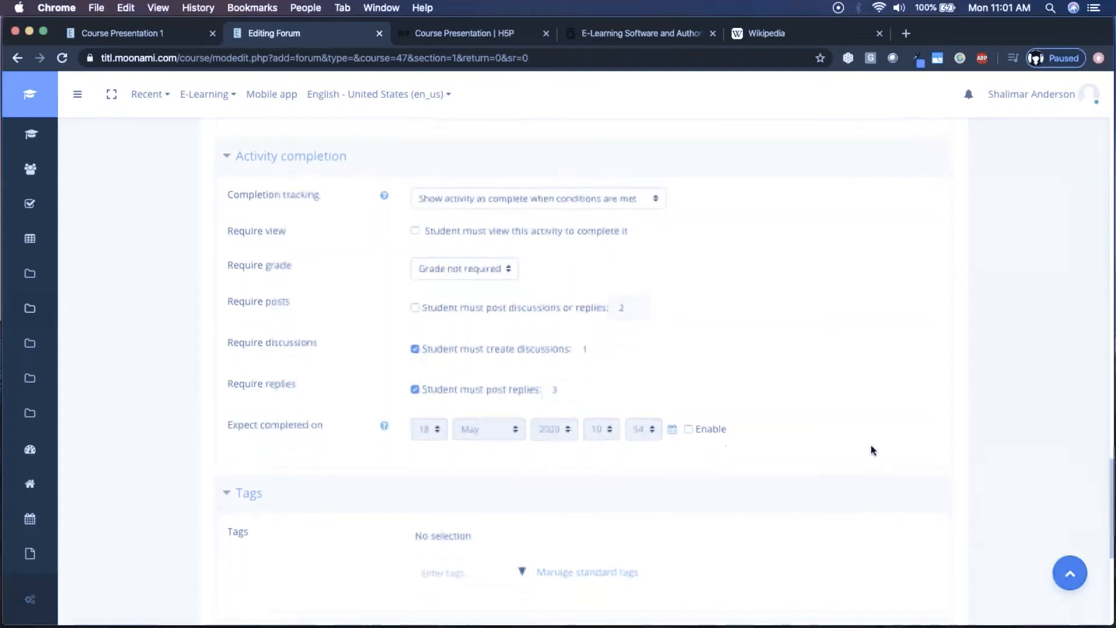
pyautogui.scroll(-3, 870, 444)
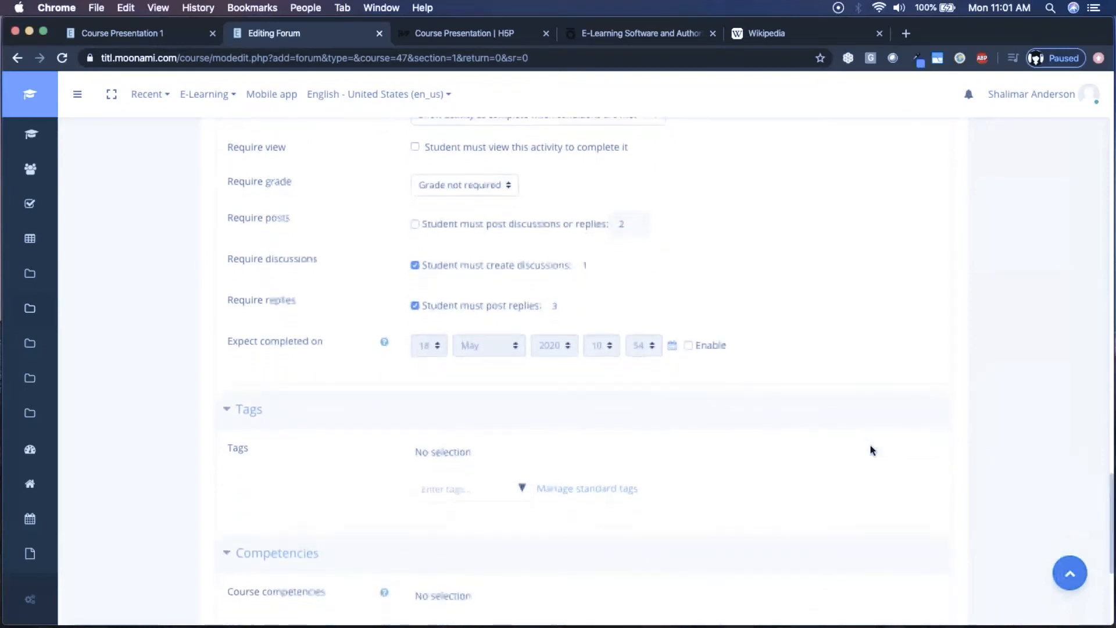
pyautogui.scroll(-6, 870, 445)
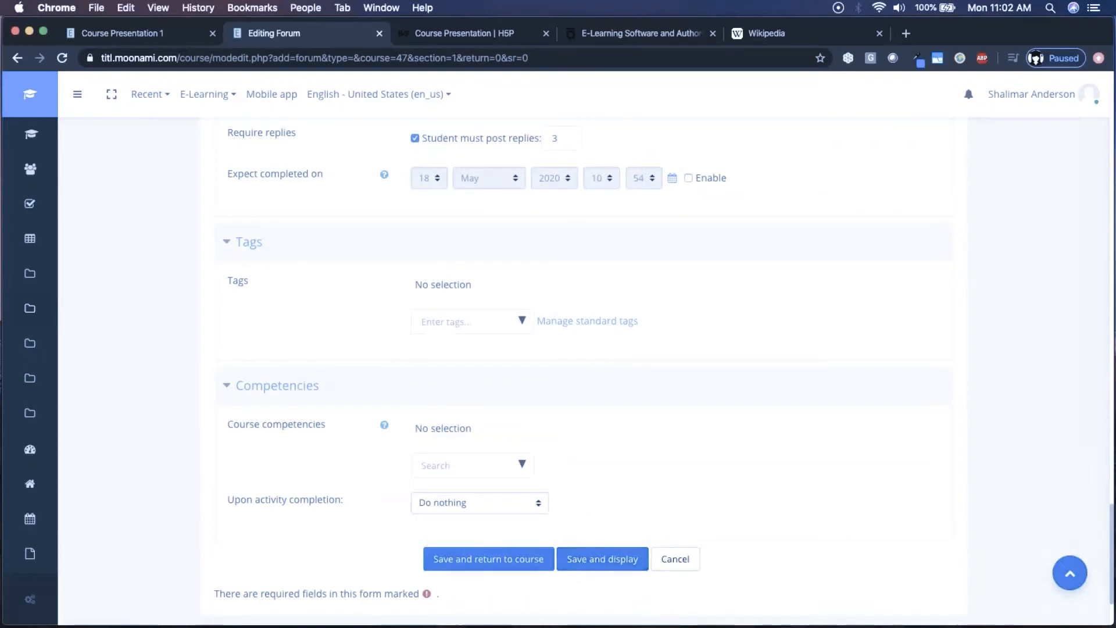
pyautogui.click(482, 559)
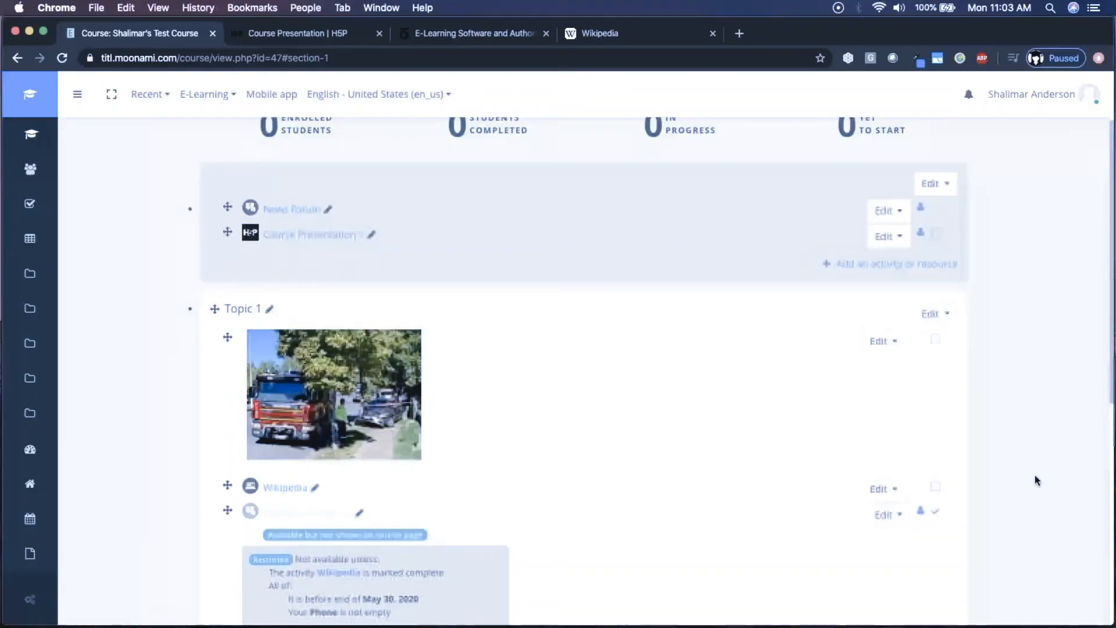
pyautogui.scroll(-3, 285, 517)
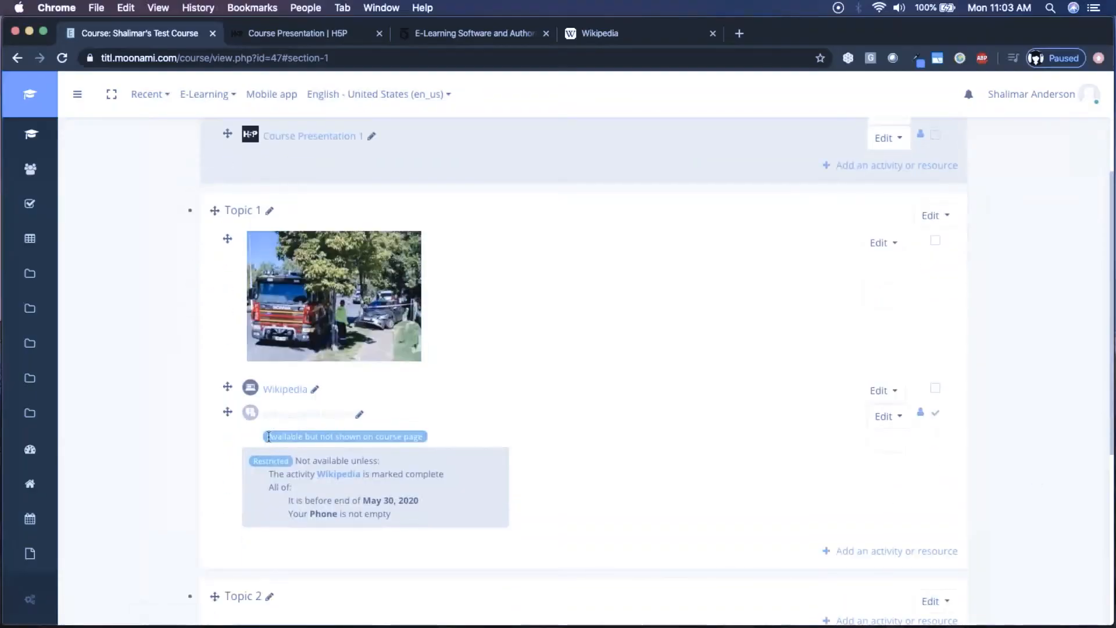
pyautogui.moveTo(381, 461); pyautogui.dragTo(294, 461)
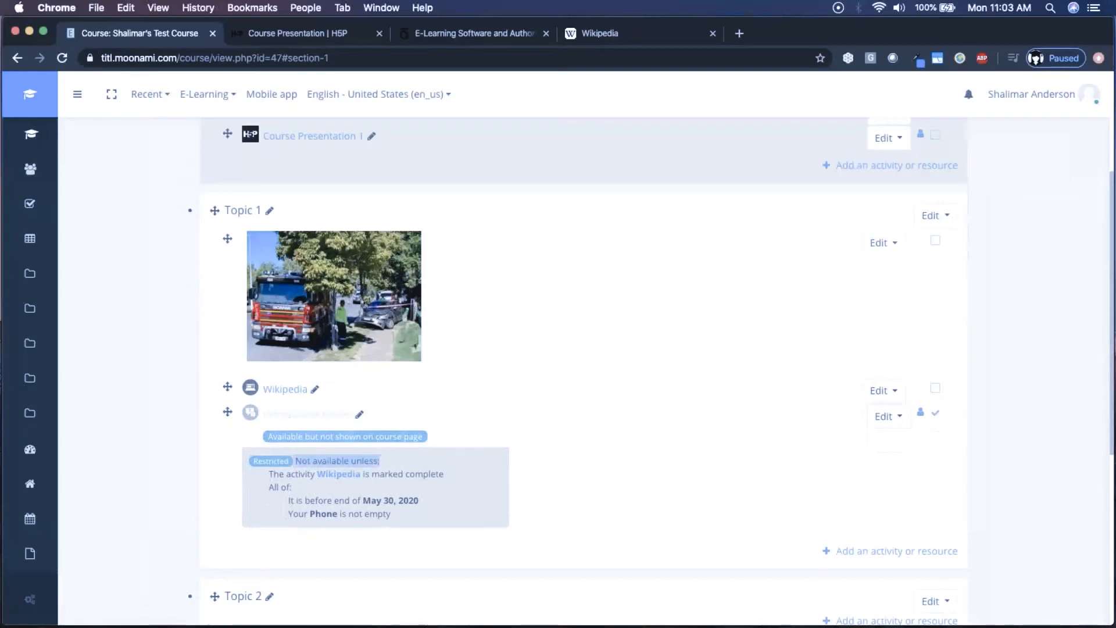
# Switch to the Student role and check how Topic 1 looks to students
pyautogui.scroll(4, 1021, 89)
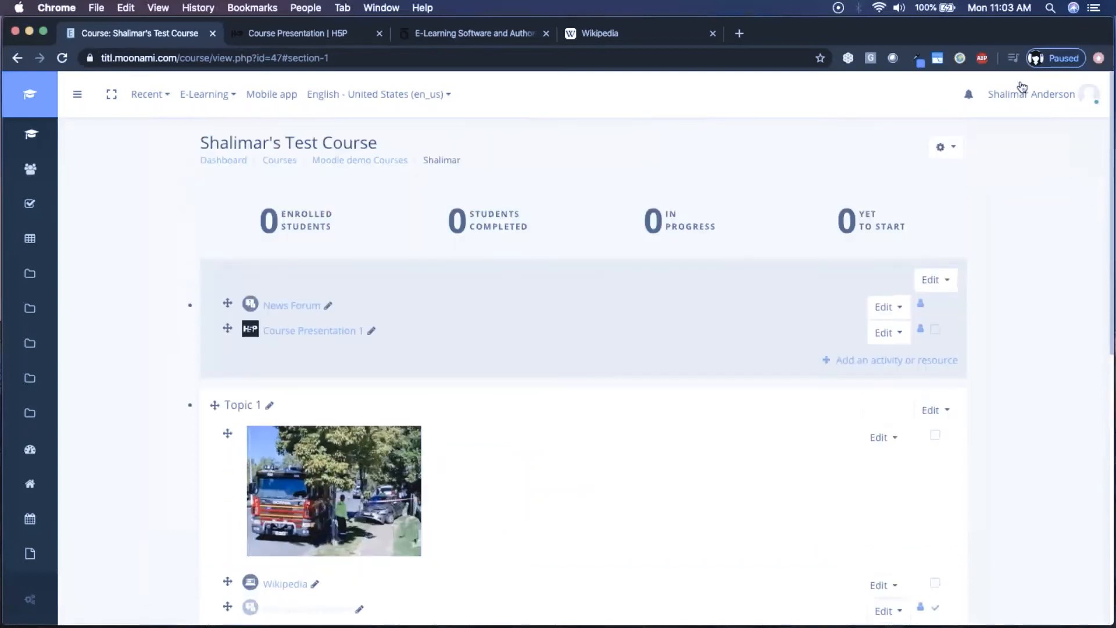
pyautogui.click(1044, 100)
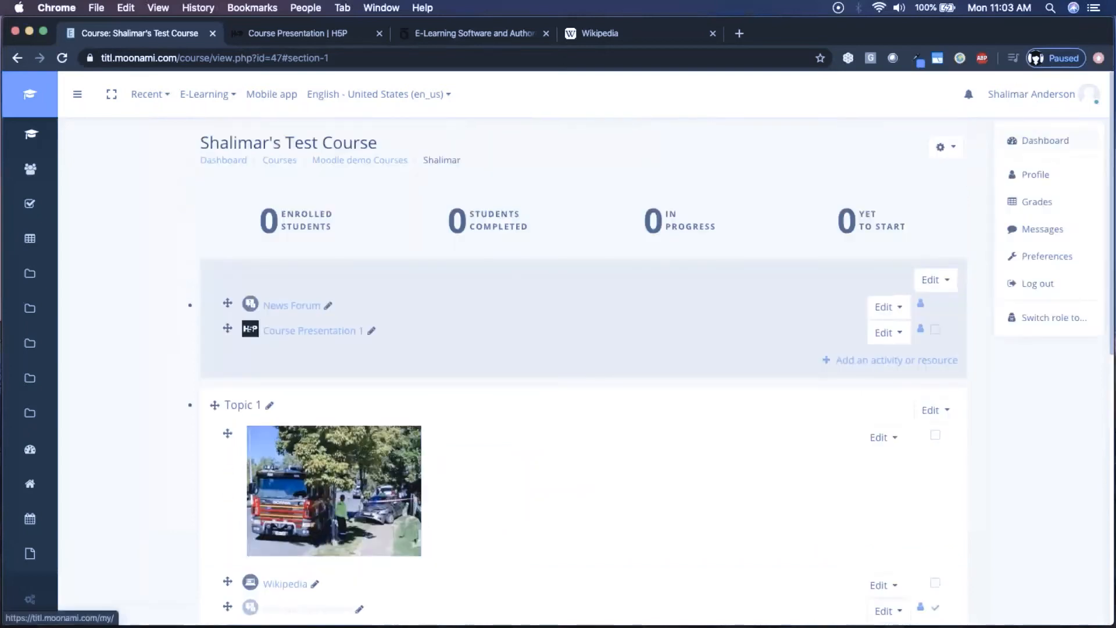
pyautogui.click(1023, 321)
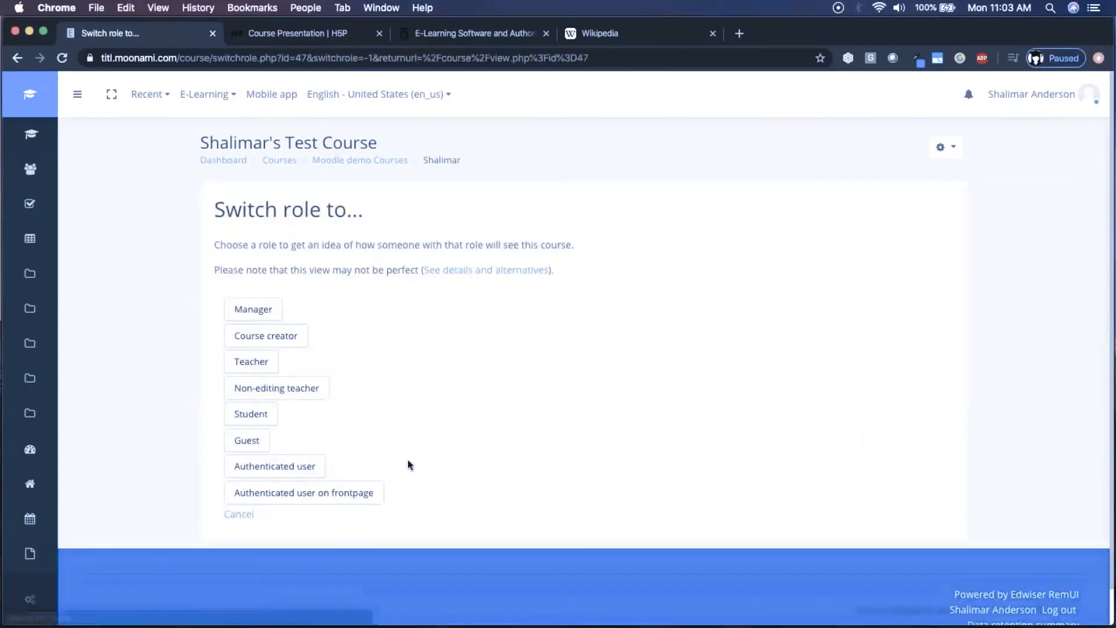
pyautogui.click(266, 420)
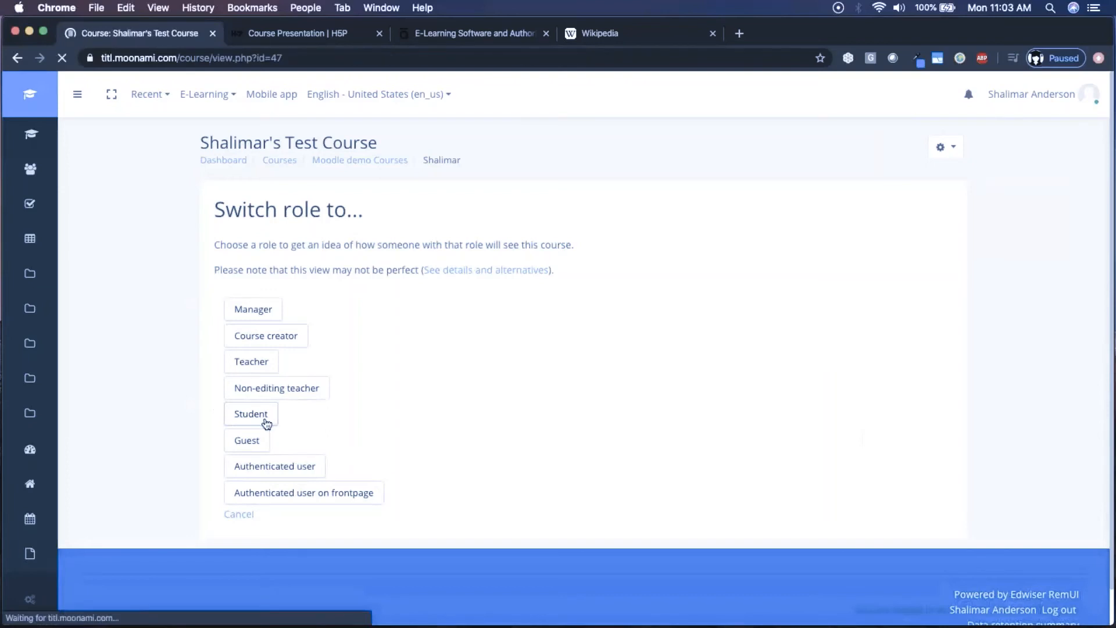
pyautogui.scroll(-3, 781, 441)
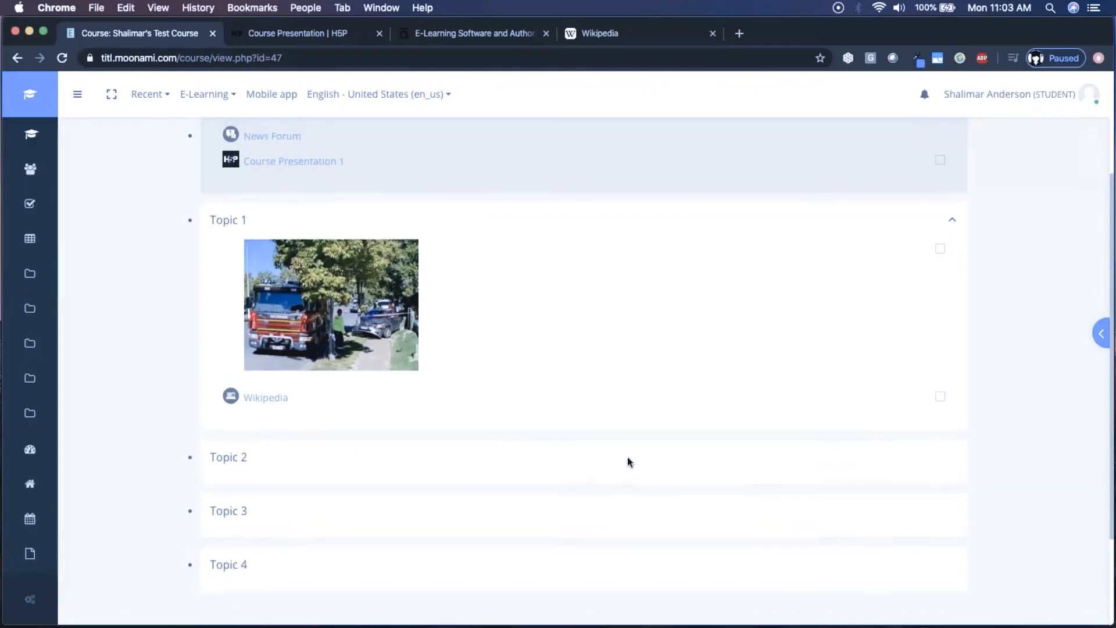
pyautogui.scroll(2, 627, 461)
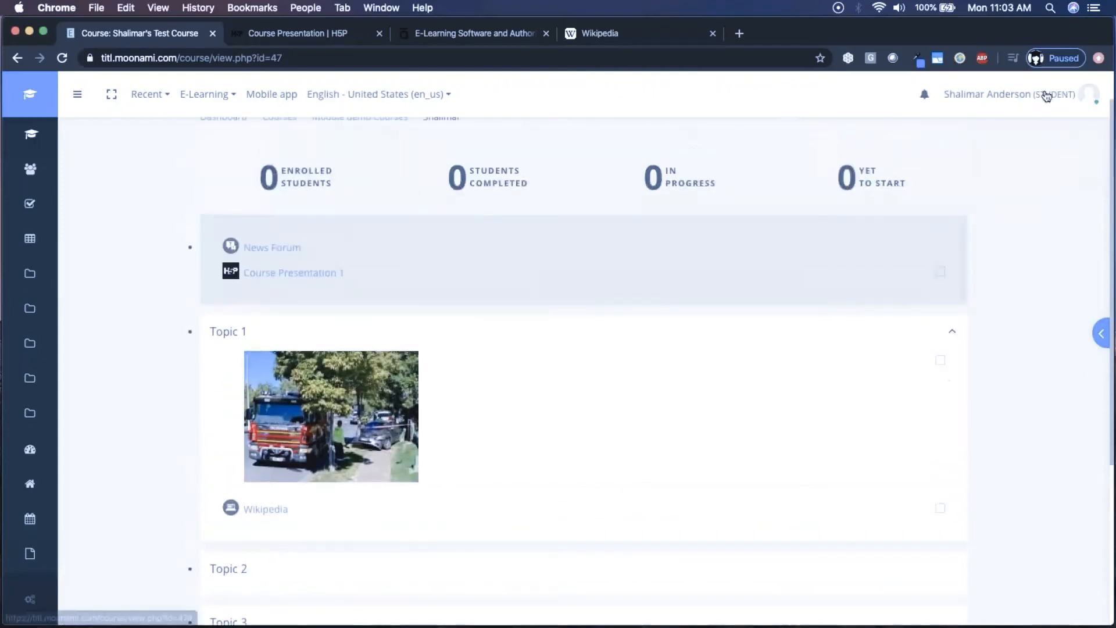
# Return to the normal role and copy the link address of the Introduction Forum in Topic 1
pyautogui.click(1046, 96)
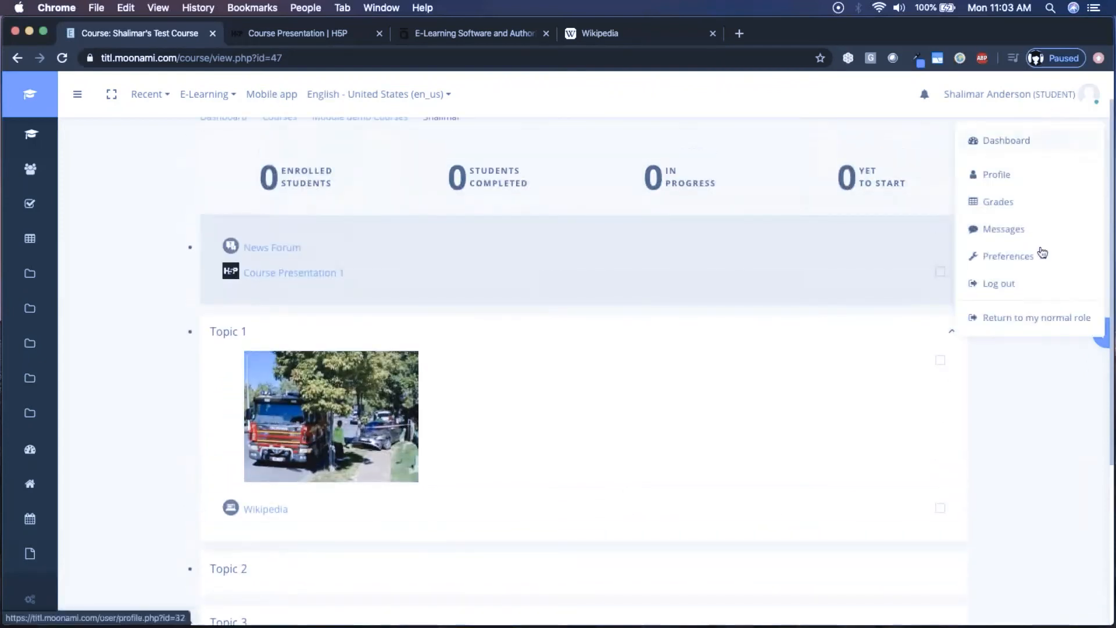
pyautogui.click(1019, 318)
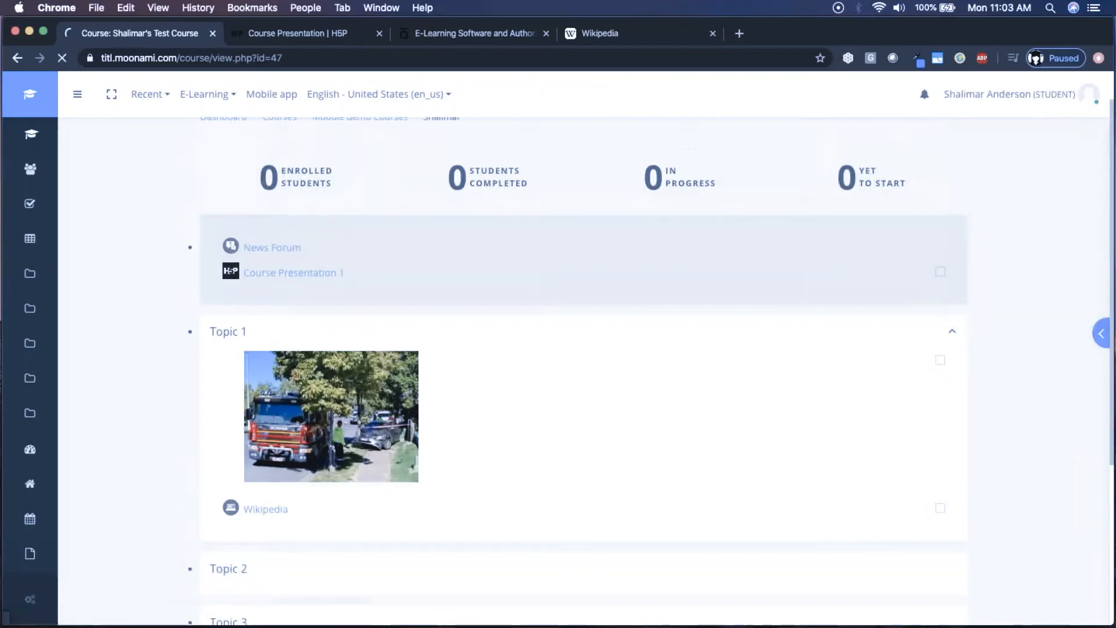
pyautogui.scroll(-5, 792, 366)
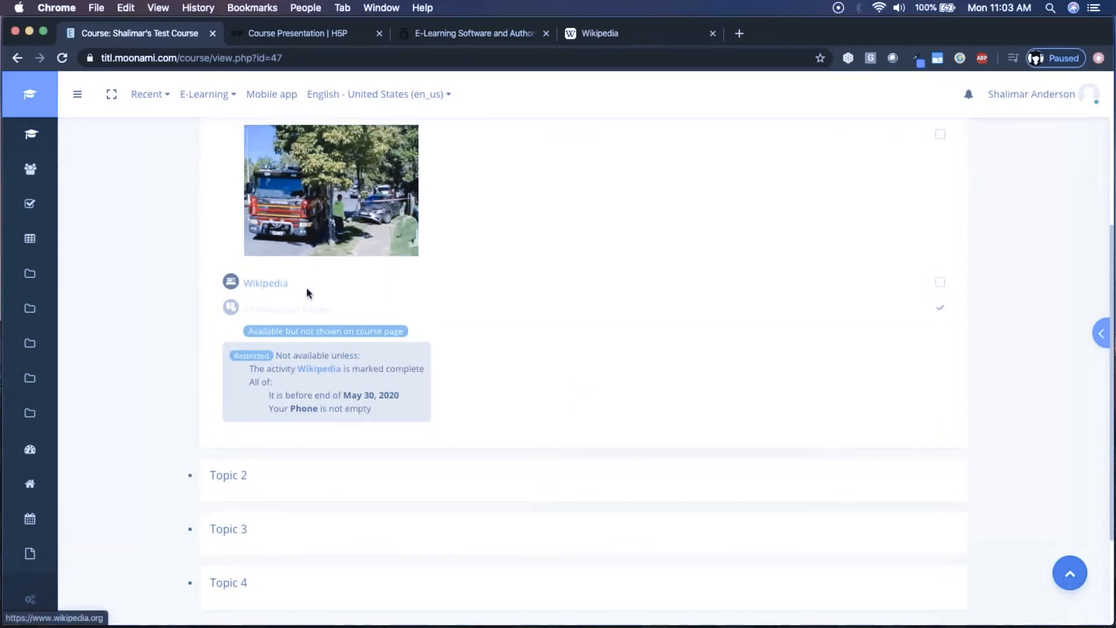
pyautogui.rightClick(302, 316)
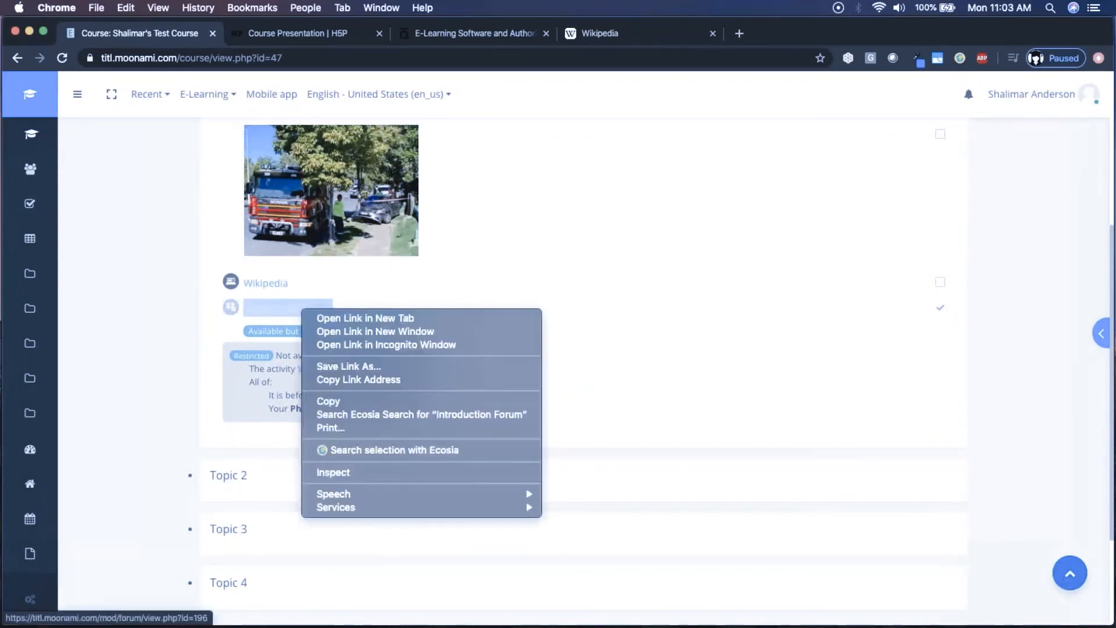
pyautogui.click(355, 379)
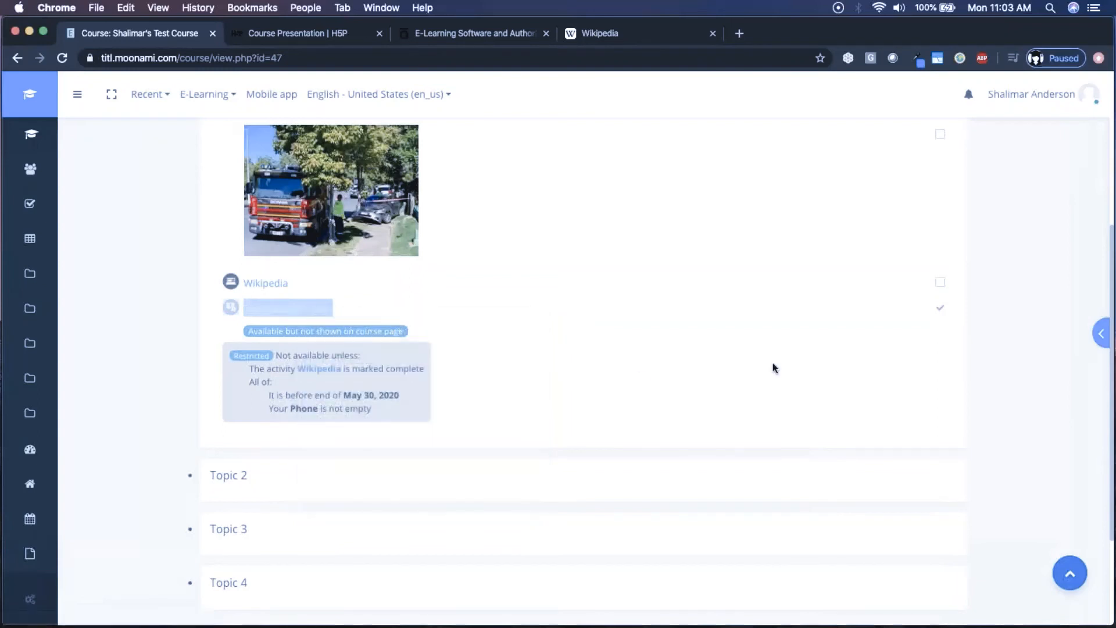
# Turn editing on for the course
pyautogui.scroll(3, 776, 370)
pyautogui.scroll(3, 1011, 261)
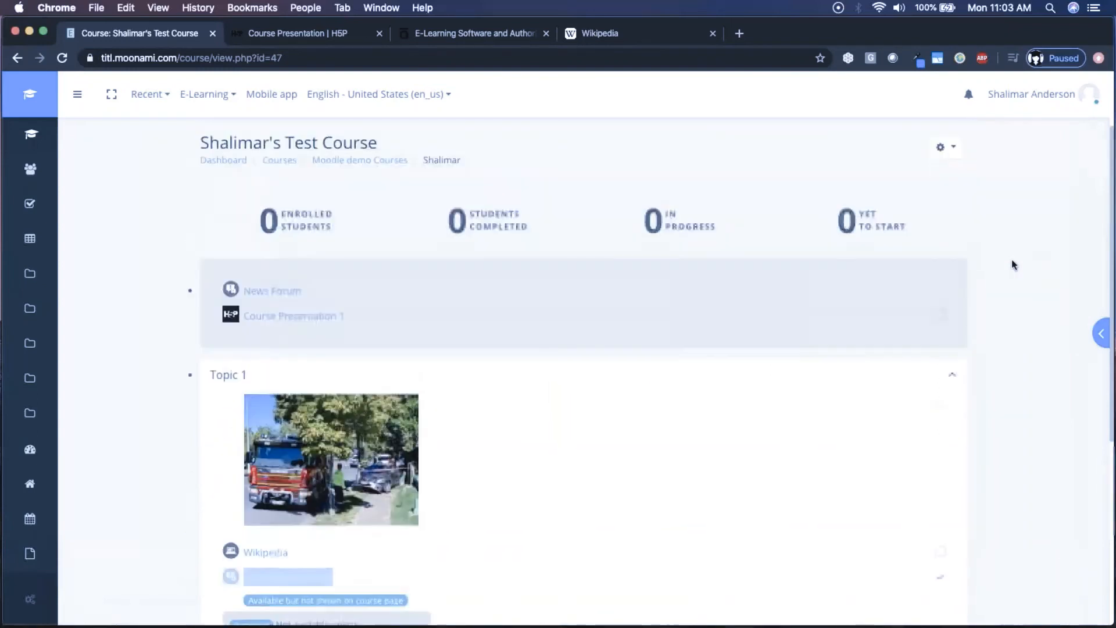
pyautogui.click(945, 148)
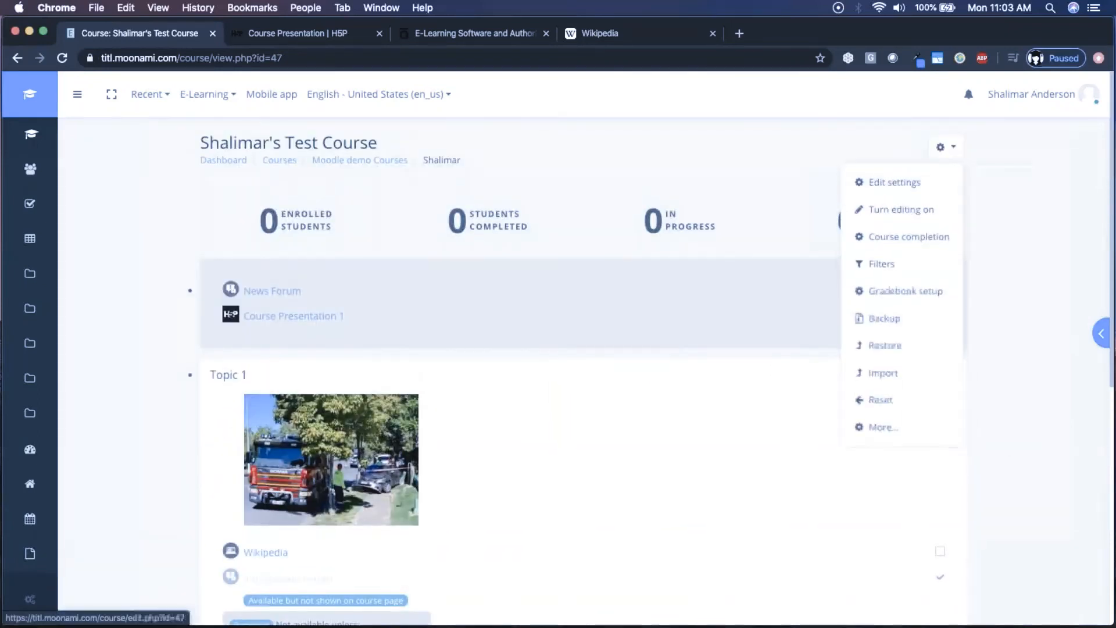
pyautogui.click(941, 224)
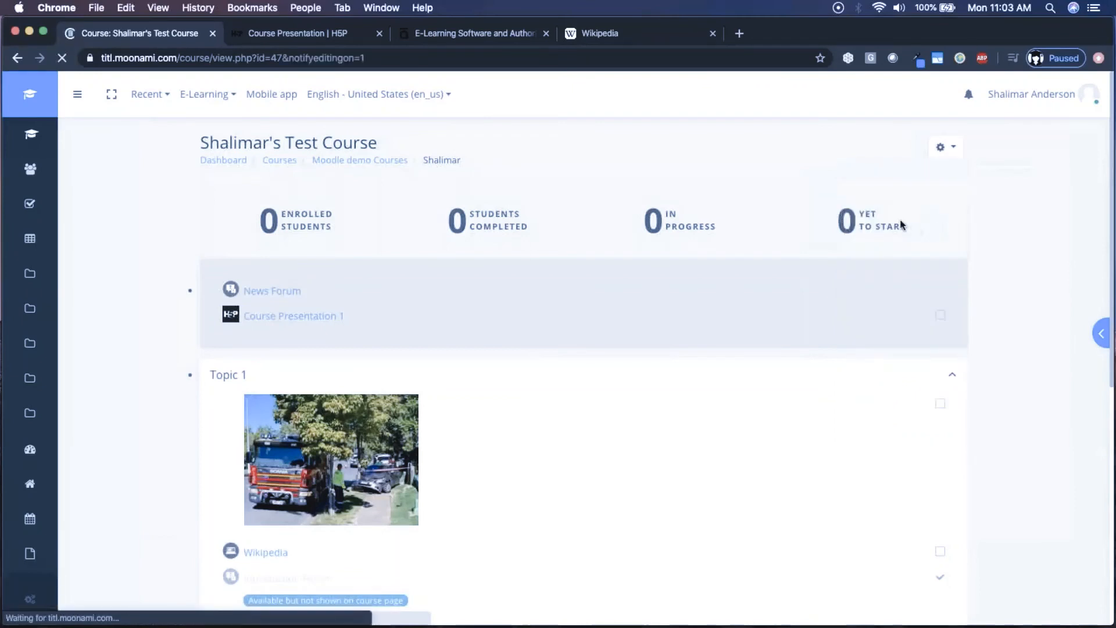
pyautogui.scroll(-2, 848, 426)
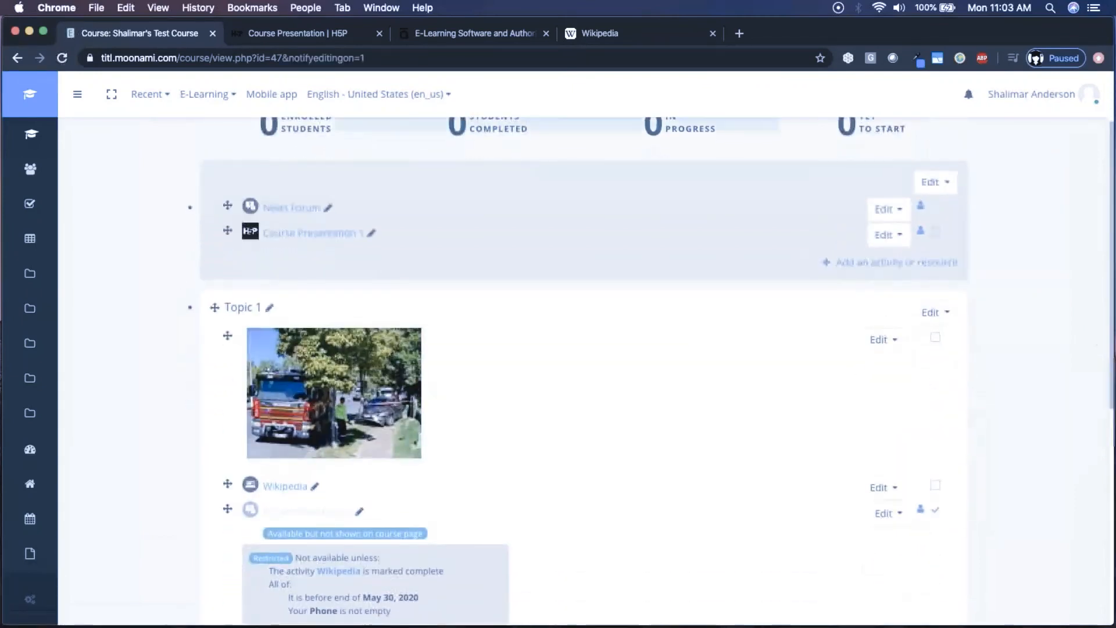
# Link the fire truck image in the Topic 1 label to the copied Introduction Forum address, and save the label
pyautogui.click(886, 343)
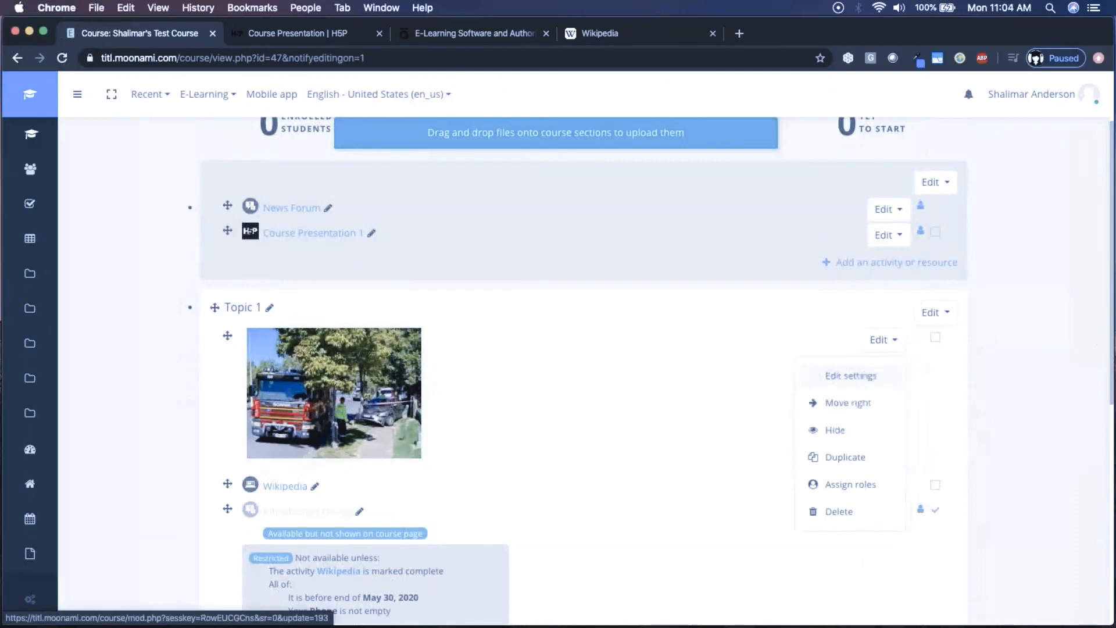
pyautogui.click(877, 381)
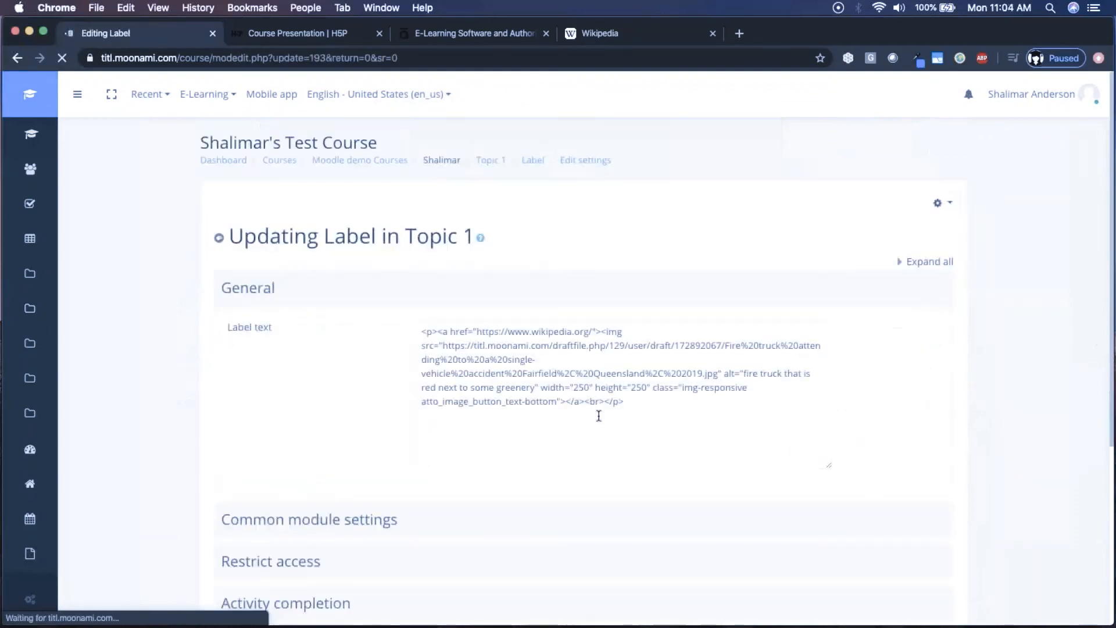
pyautogui.click(481, 391)
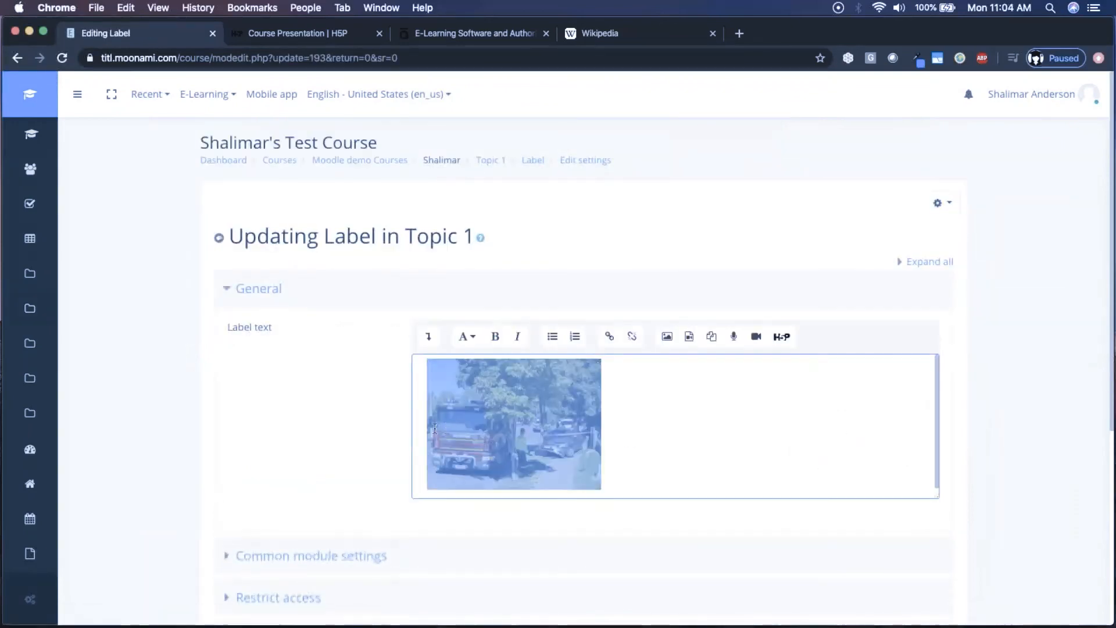
pyautogui.click(638, 457)
pyautogui.moveTo(660, 460); pyautogui.dragTo(387, 450)
pyautogui.click(610, 339)
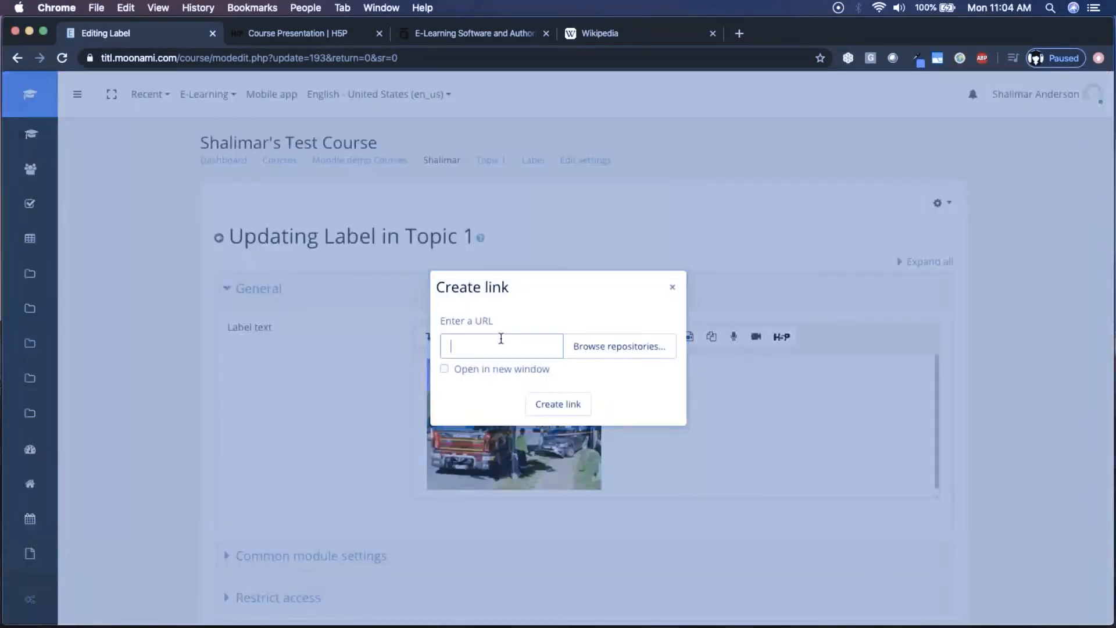
pyautogui.press('super+v')
pyautogui.click(559, 405)
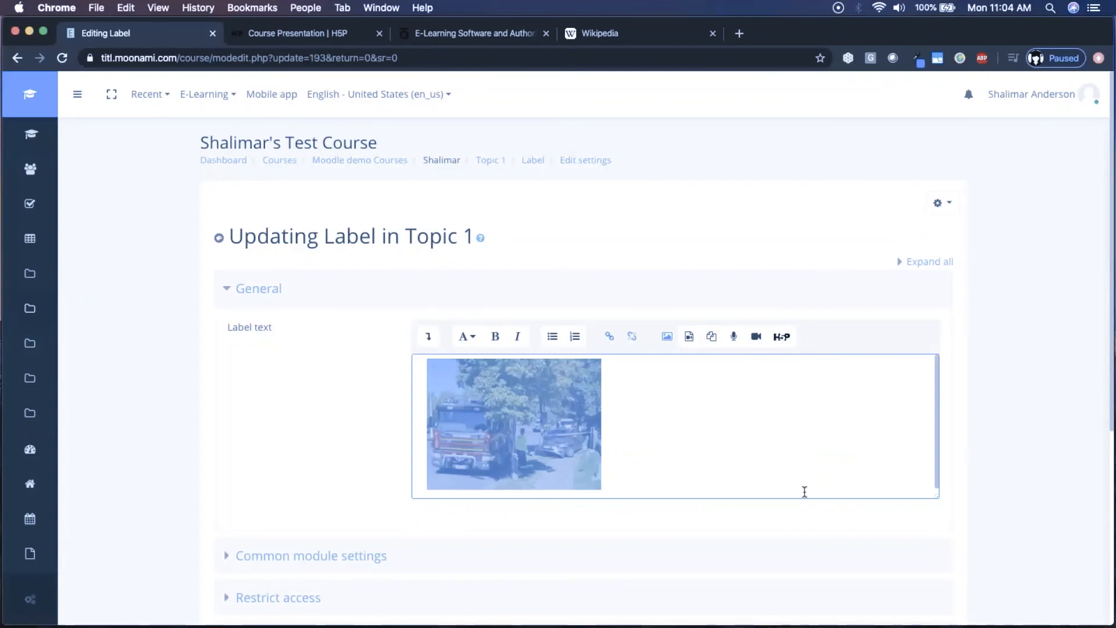
pyautogui.scroll(-5, 802, 491)
pyautogui.click(528, 461)
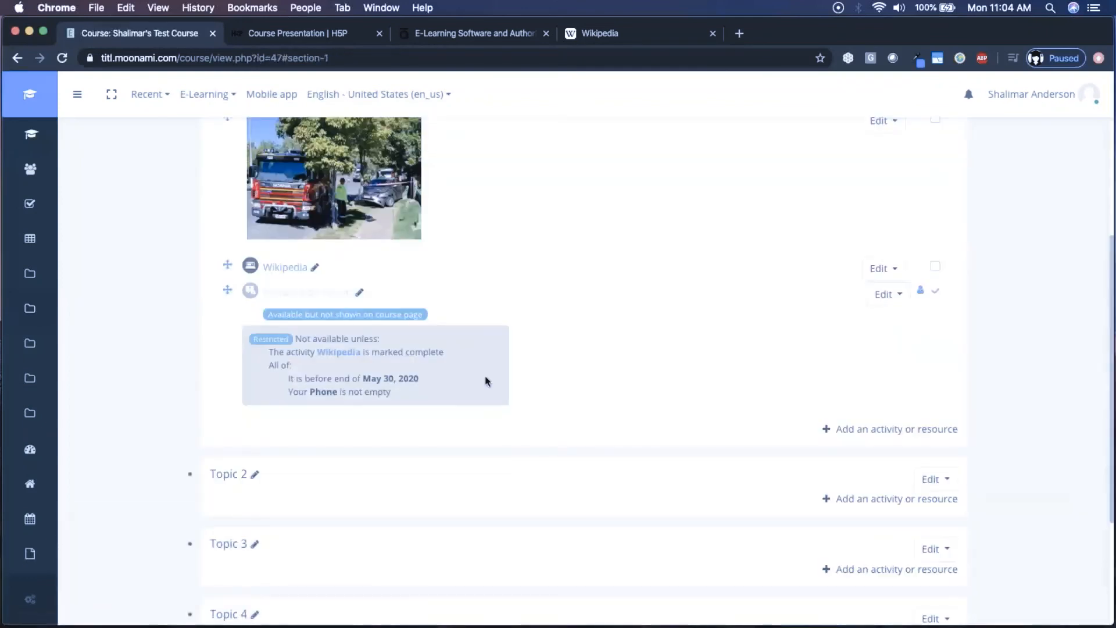
# Test the fire truck image's link by opening it in a new tab and switching to that tab
pyautogui.rightClick(279, 208)
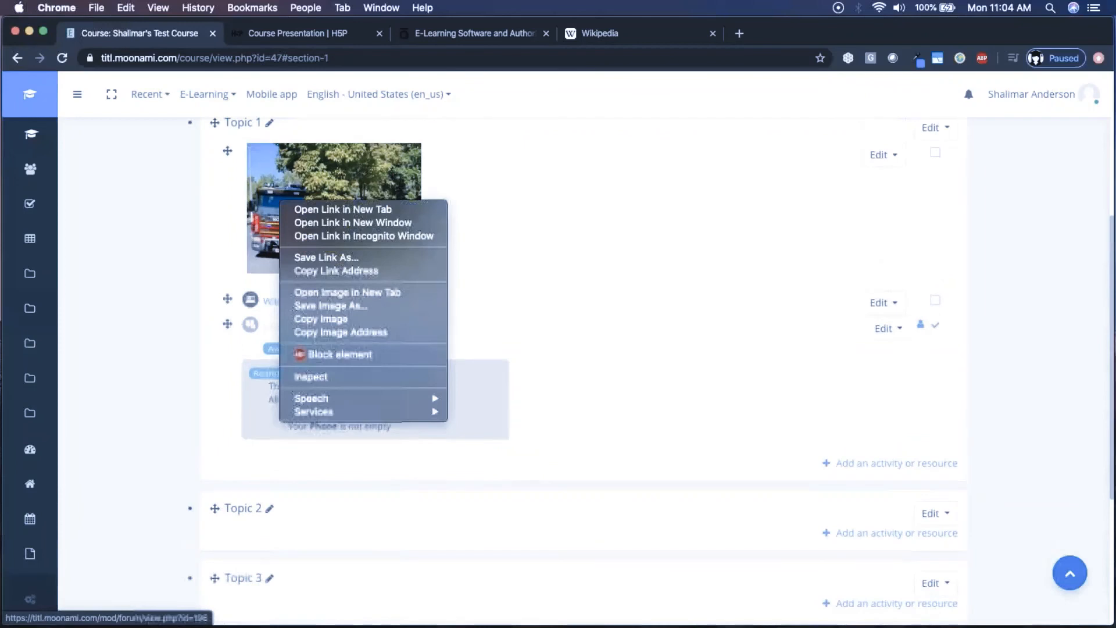
pyautogui.click(314, 209)
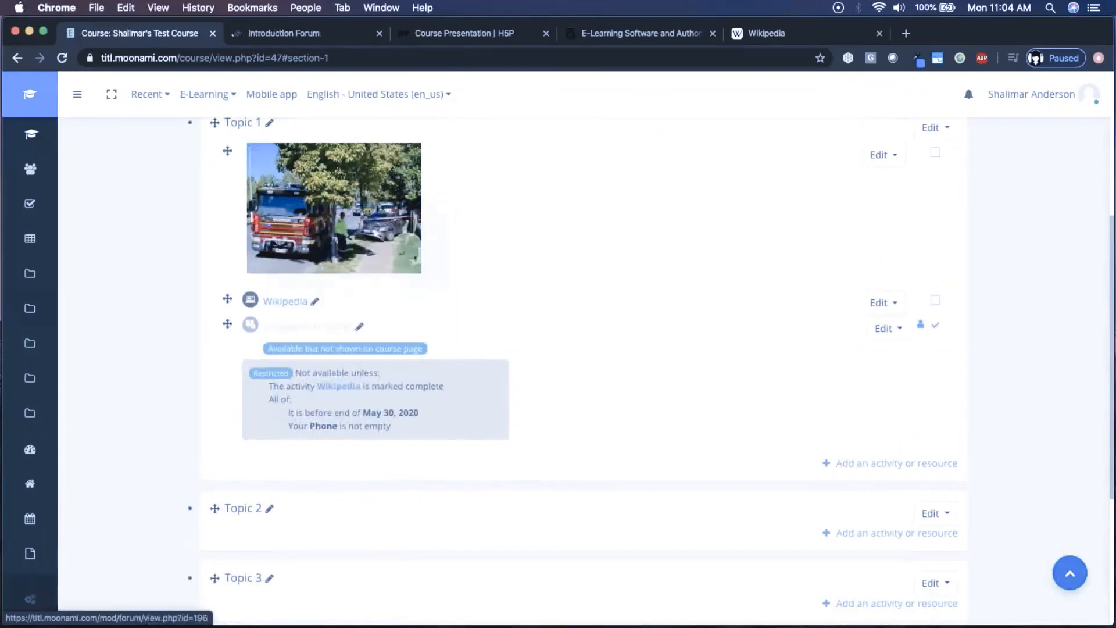
pyautogui.click(377, 39)
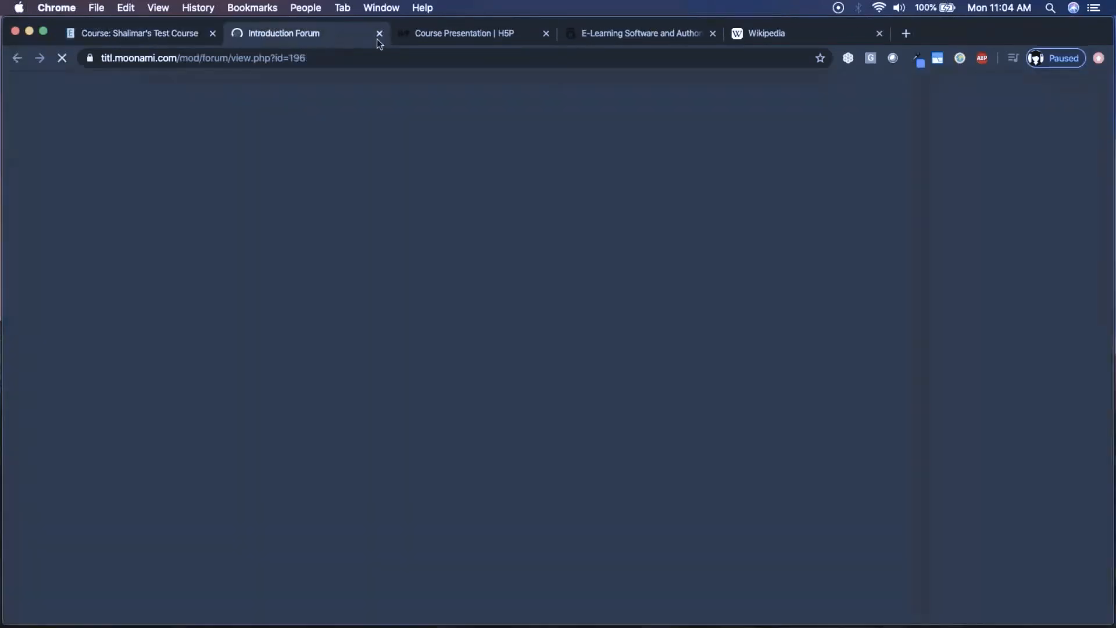
# Close the forum's test tab and test the fire truck image's link from the course page in the Student role
pyautogui.click(379, 34)
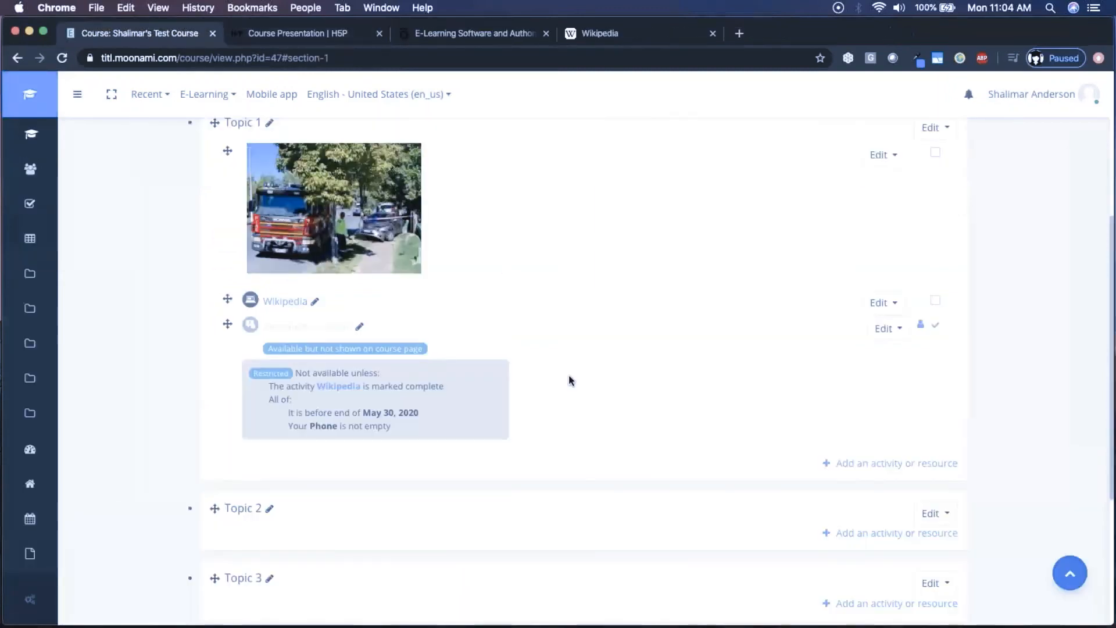
pyautogui.scroll(2, 568, 380)
pyautogui.click(1039, 98)
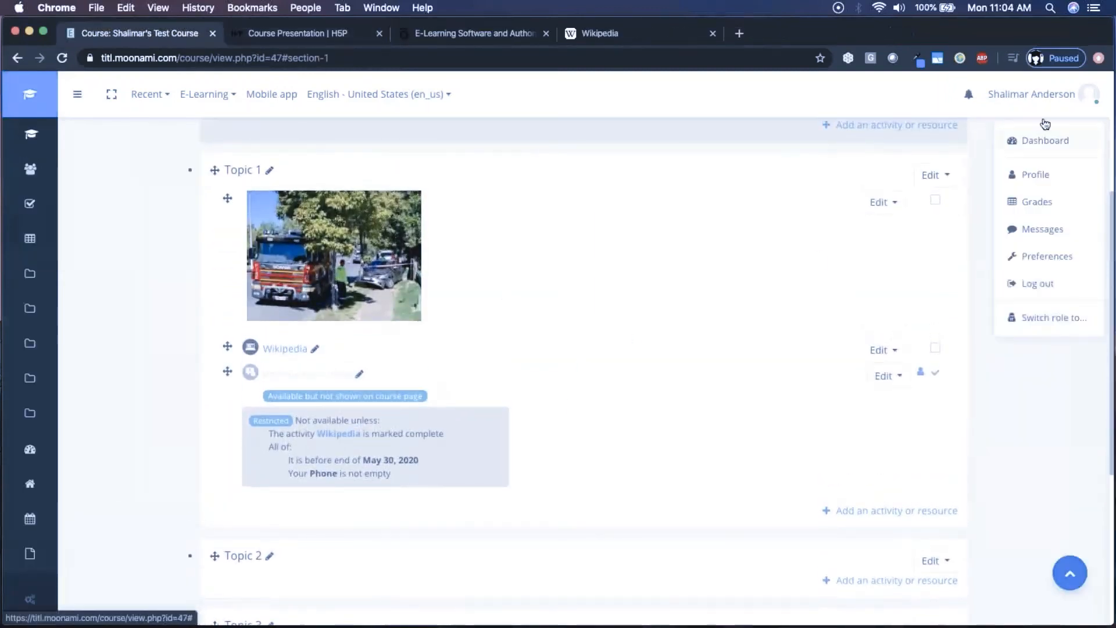
pyautogui.click(1043, 318)
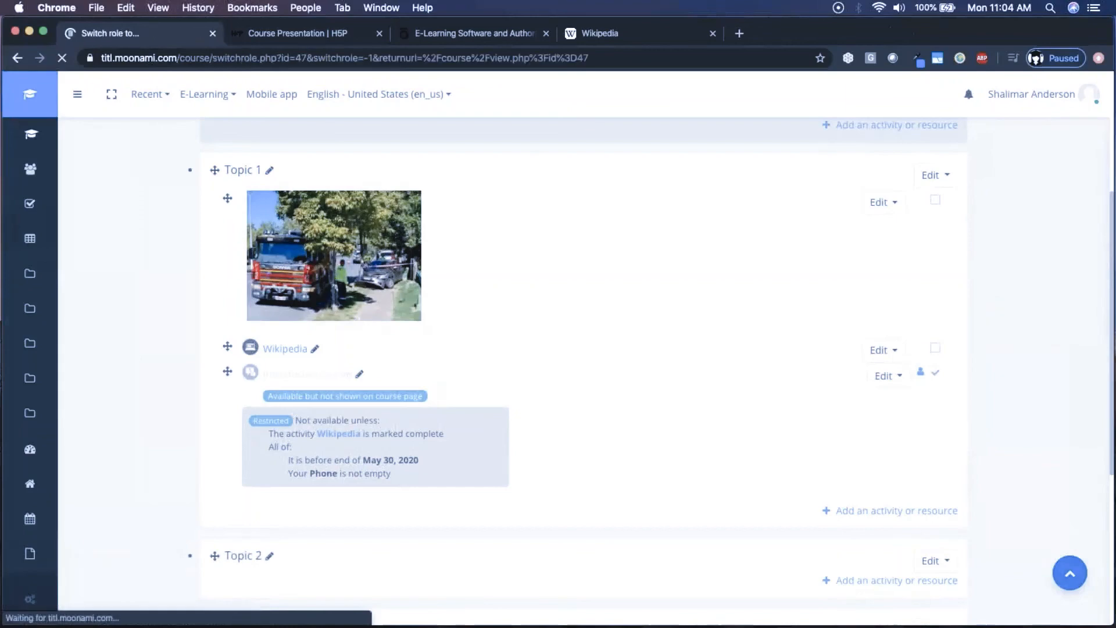
pyautogui.click(235, 421)
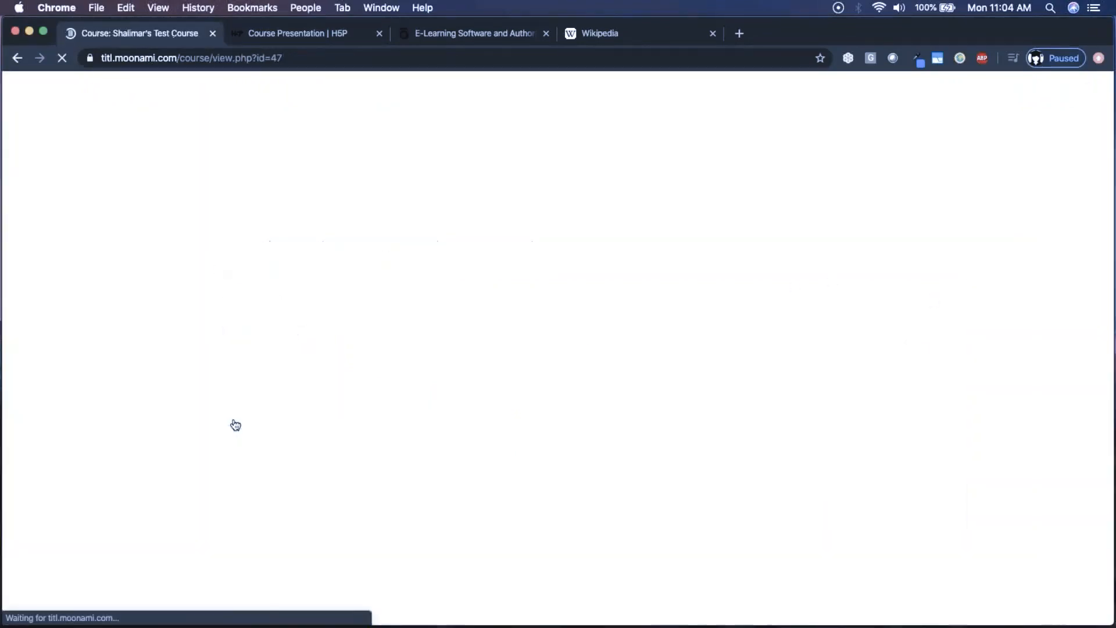
pyautogui.scroll(-1, 589, 506)
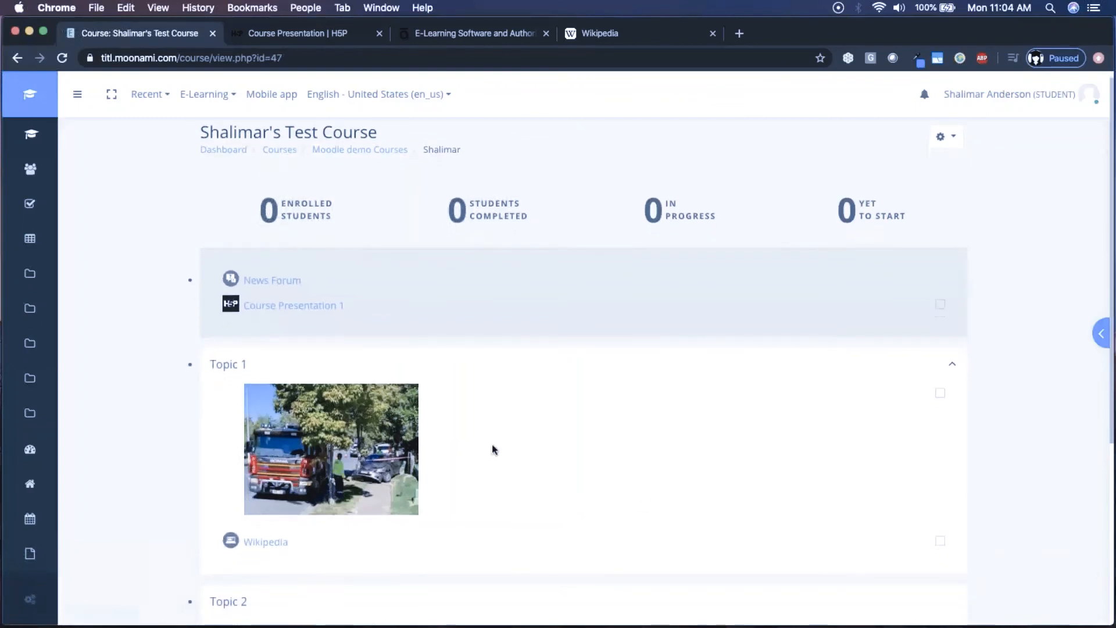
pyautogui.click(295, 448)
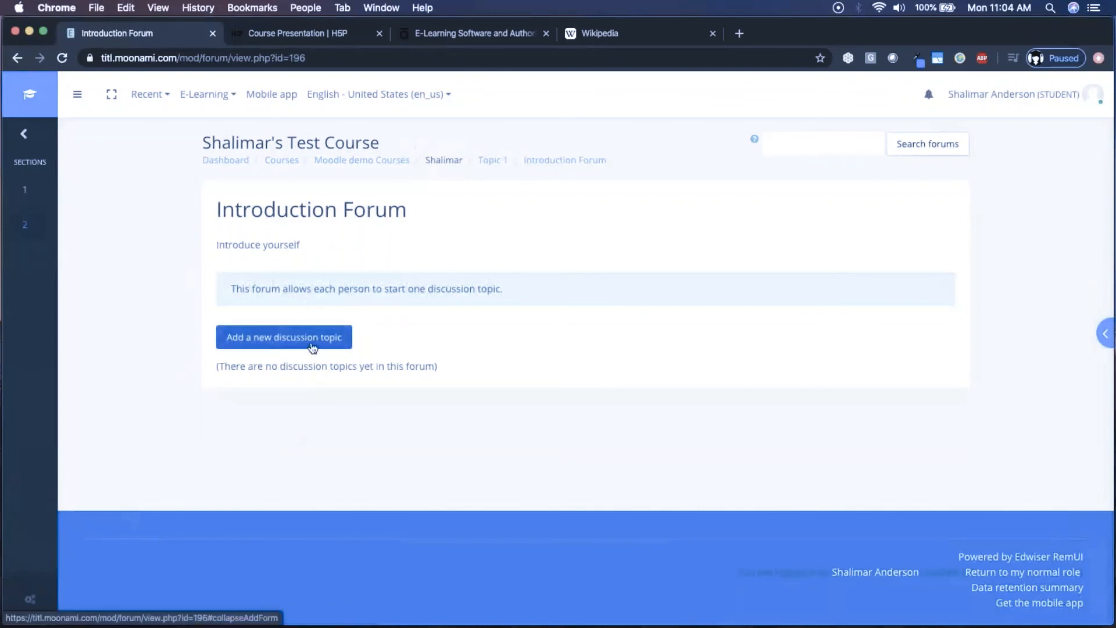
# Close the H5P Course Presentation, Articulate e-learning software and Wikipedia browser tabs, keeping only the Introduction Forum tab
pyautogui.click(1070, 100)
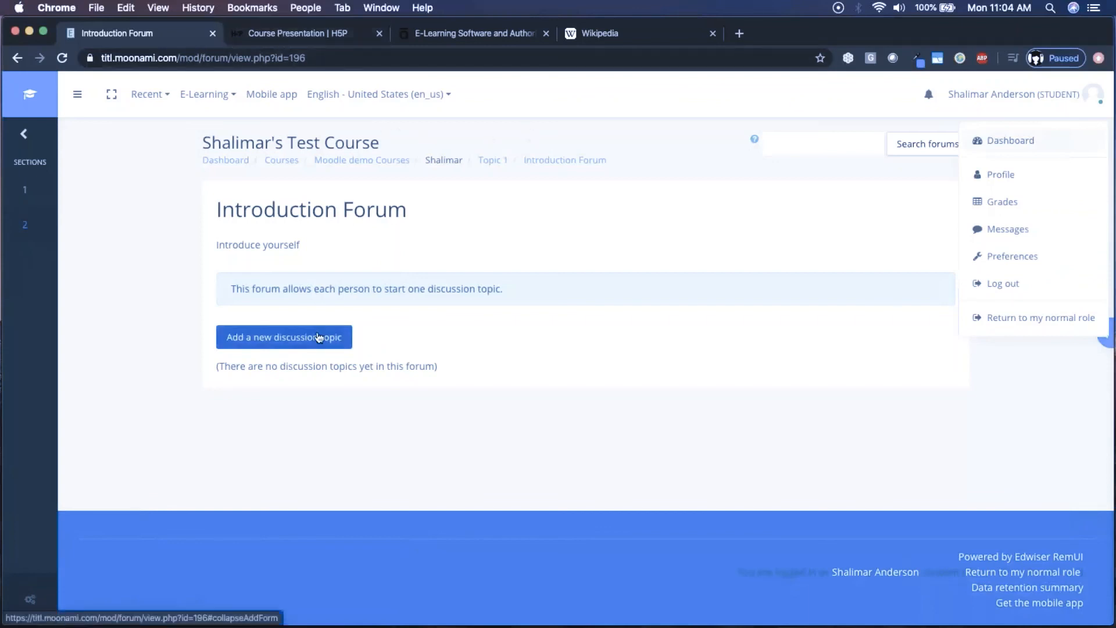
pyautogui.click(302, 33)
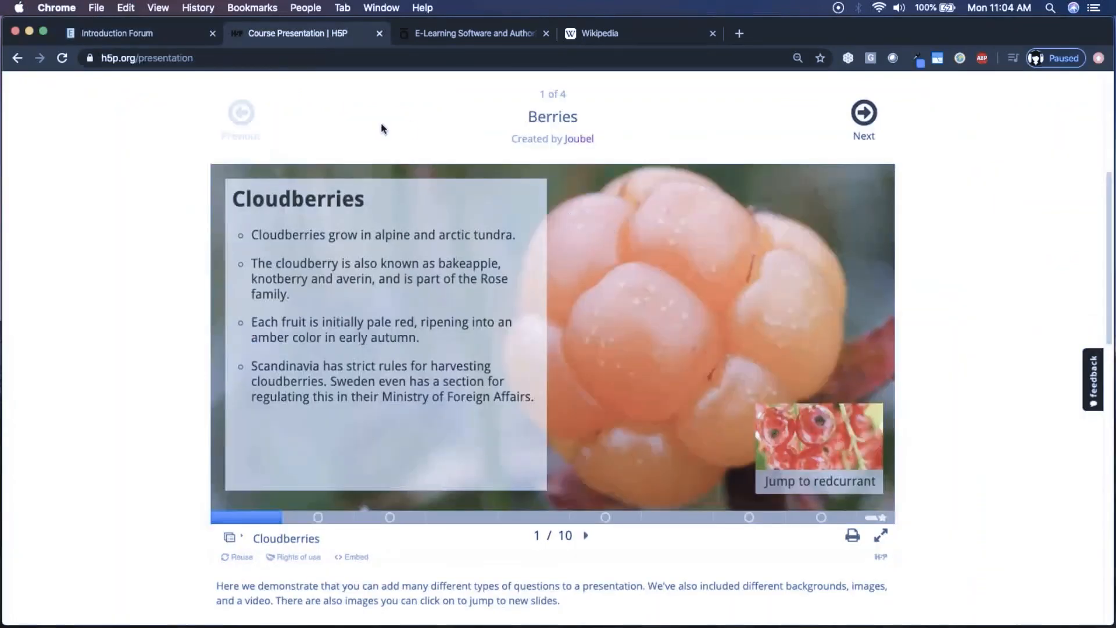
pyautogui.click(379, 34)
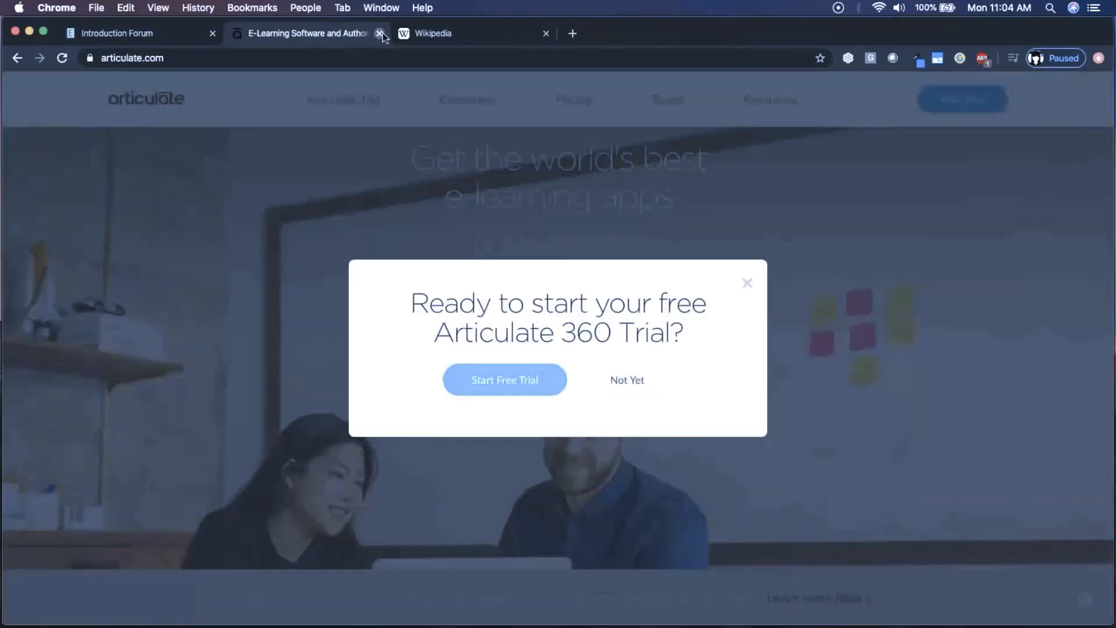
pyautogui.click(380, 33)
pyautogui.click(379, 33)
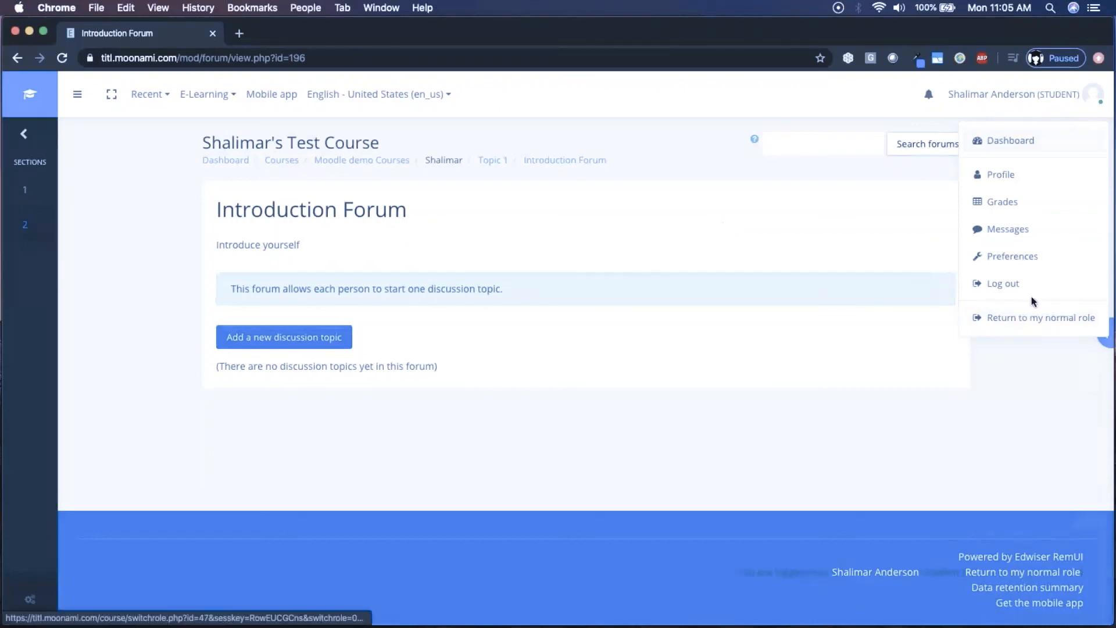
# Return to the normal role and go back from the Introduction Forum to the course's main page
pyautogui.click(1037, 325)
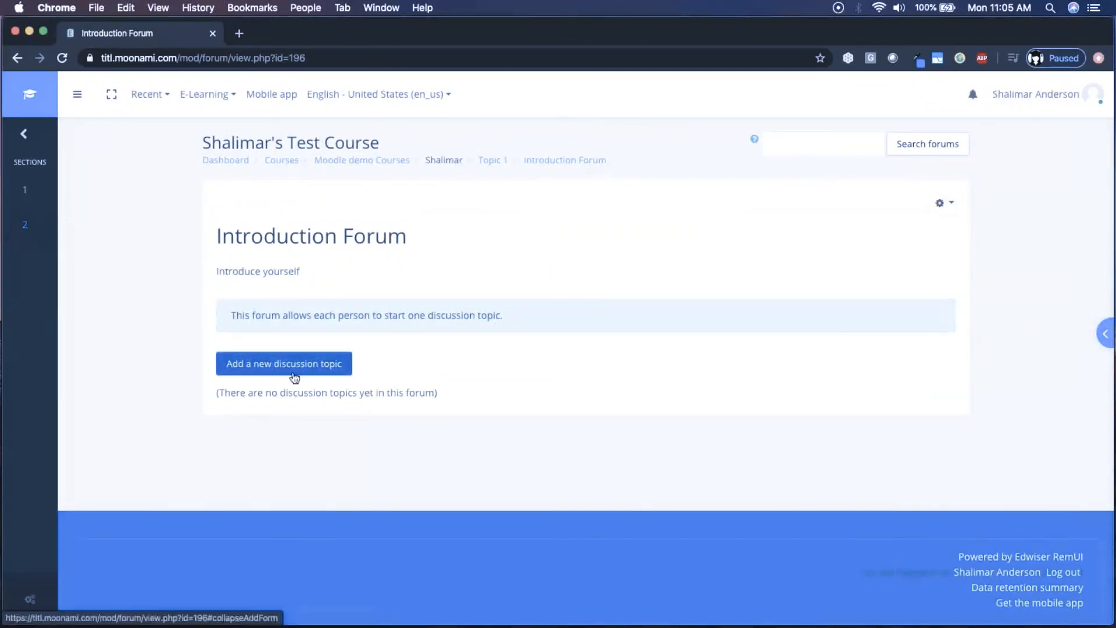
pyautogui.click(456, 163)
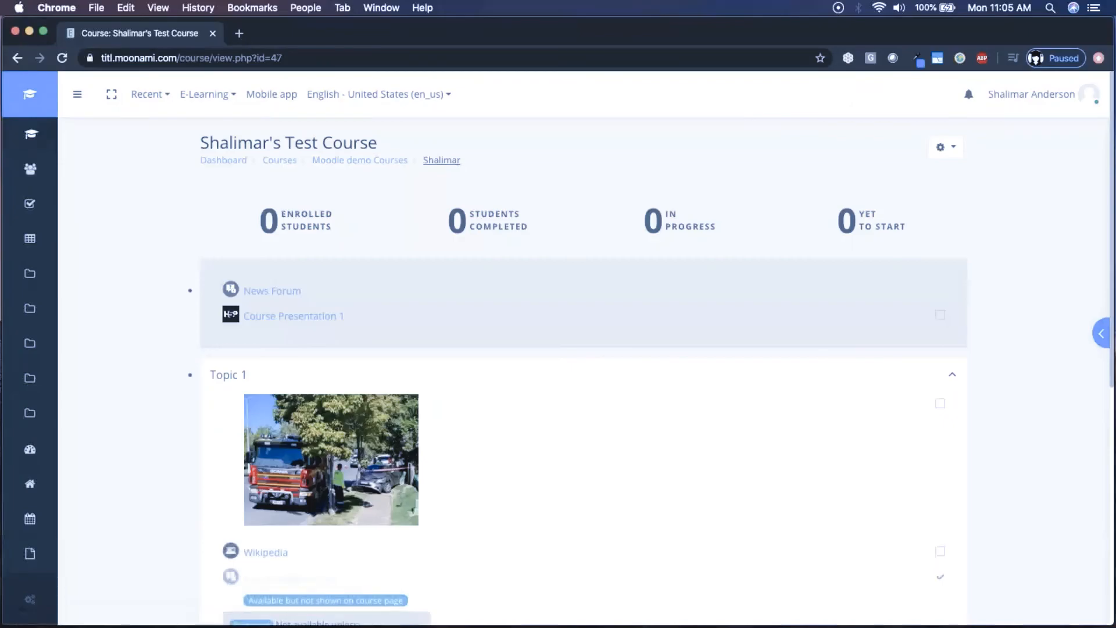